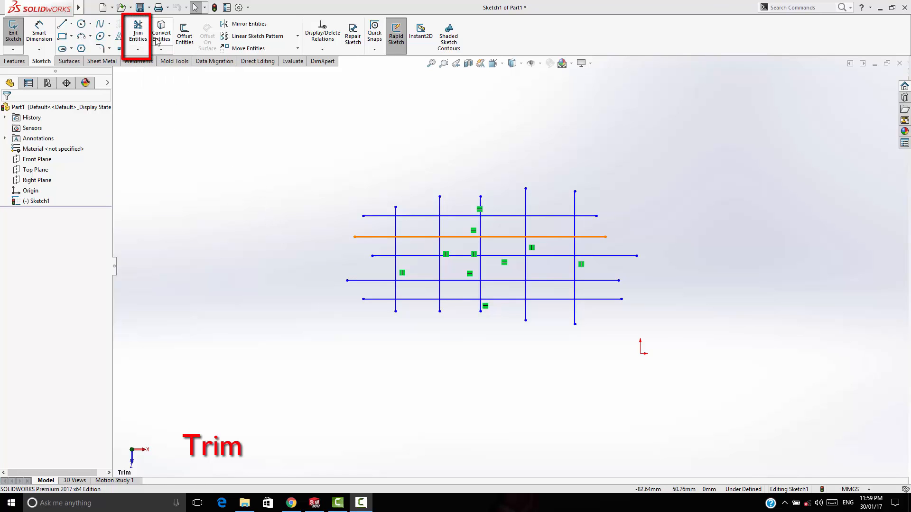
- Power-trim all lines of the sketched grid with freehand strokes across them, and undo the trimming
left_click(138, 32)
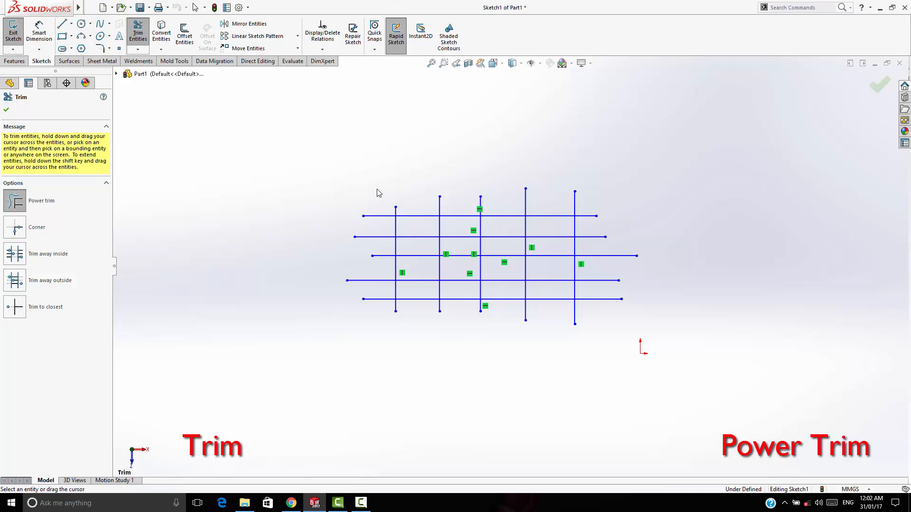
mouse_move(377, 190)
left_mouse_down()
mouse_move(384, 323)
mouse_move(412, 332)
mouse_move(414, 194)
mouse_move(454, 206)
mouse_move(464, 324)
mouse_move(494, 306)
mouse_move(502, 210)
mouse_move(427, 237)
mouse_move(372, 239)
left_mouse_up()
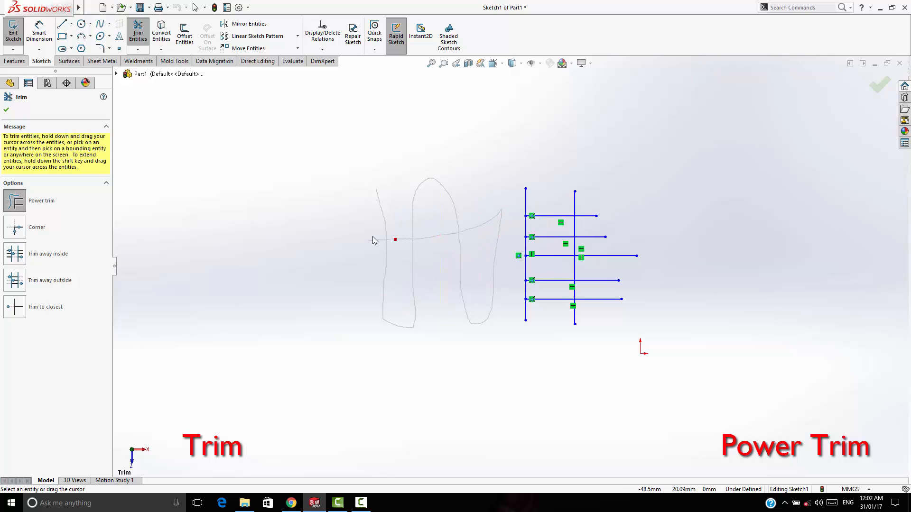
mouse_move(490, 202)
left_mouse_down()
mouse_move(576, 201)
mouse_move(589, 309)
mouse_move(493, 306)
mouse_move(490, 227)
mouse_move(544, 224)
mouse_move(556, 313)
mouse_move(593, 252)
mouse_move(456, 244)
left_mouse_up()
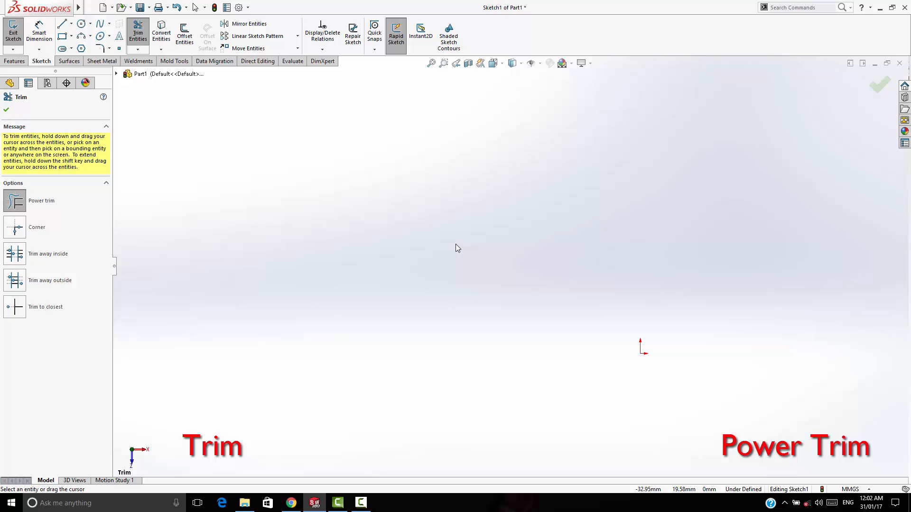
left_click(177, 7)
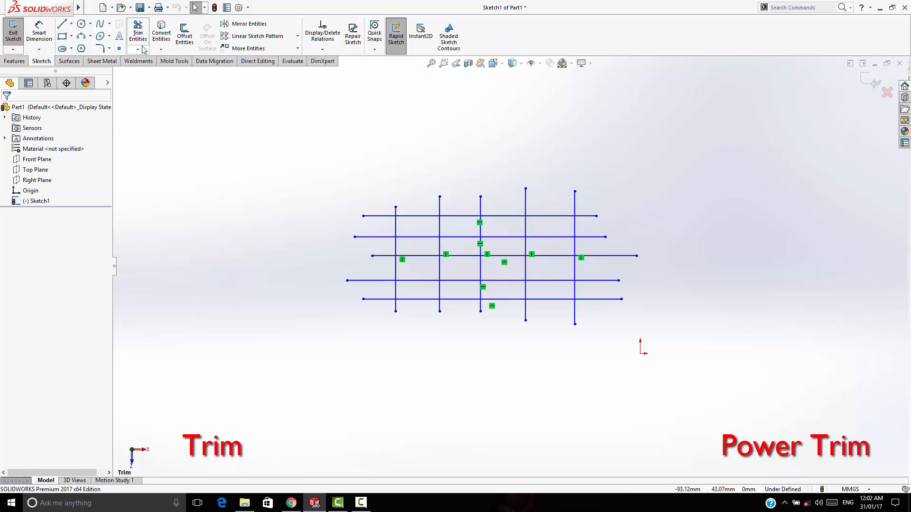
- Power-trim the horizontal segments left of the second vertical line and the overhangs along the grid's upper and right edges, and undo the trims
left_click(138, 30)
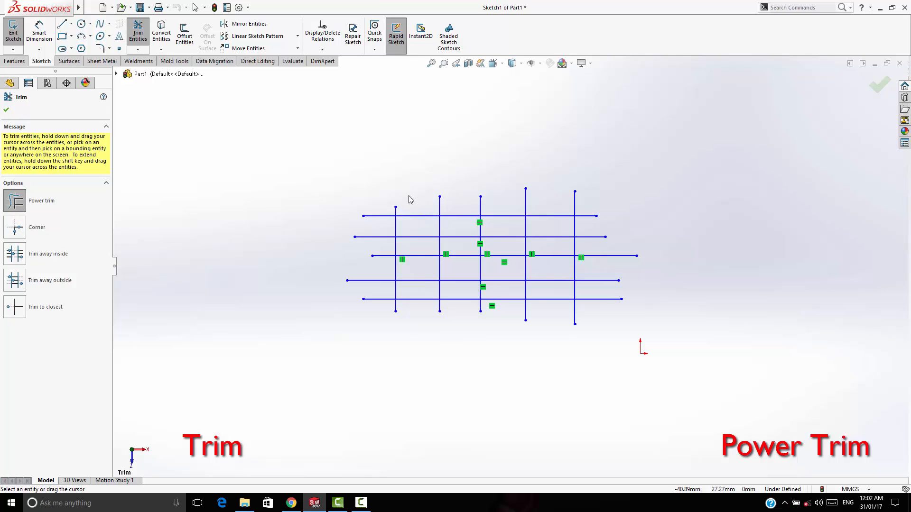
mouse_move(411, 221)
left_mouse_down()
mouse_move(407, 326)
mouse_move(408, 318)
left_mouse_up()
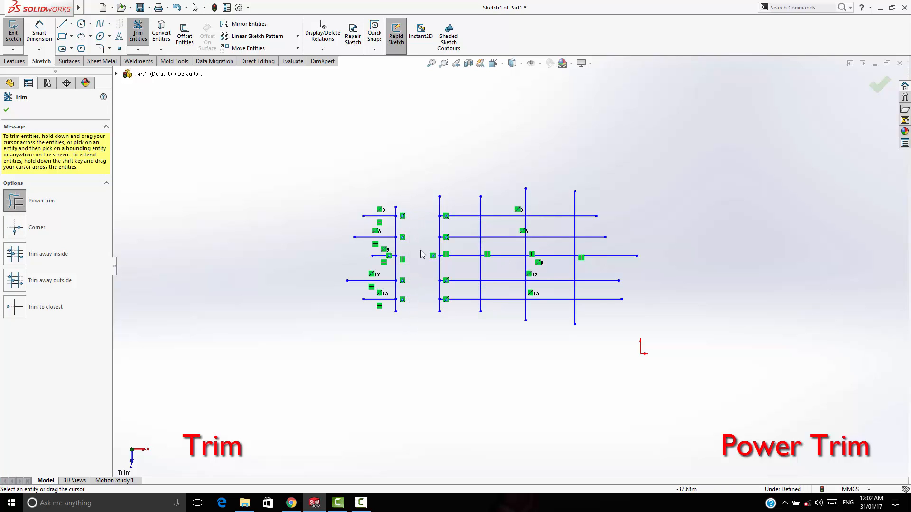
mouse_move(382, 195)
left_mouse_down()
mouse_move(381, 303)
mouse_move(382, 275)
left_mouse_up()
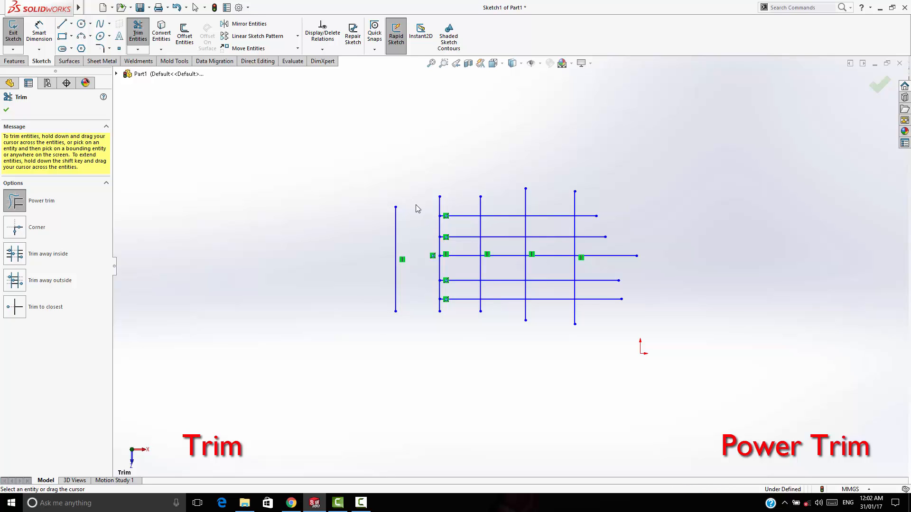
mouse_move(417, 205)
left_mouse_down()
mouse_move(601, 205)
mouse_move(604, 319)
left_mouse_up()
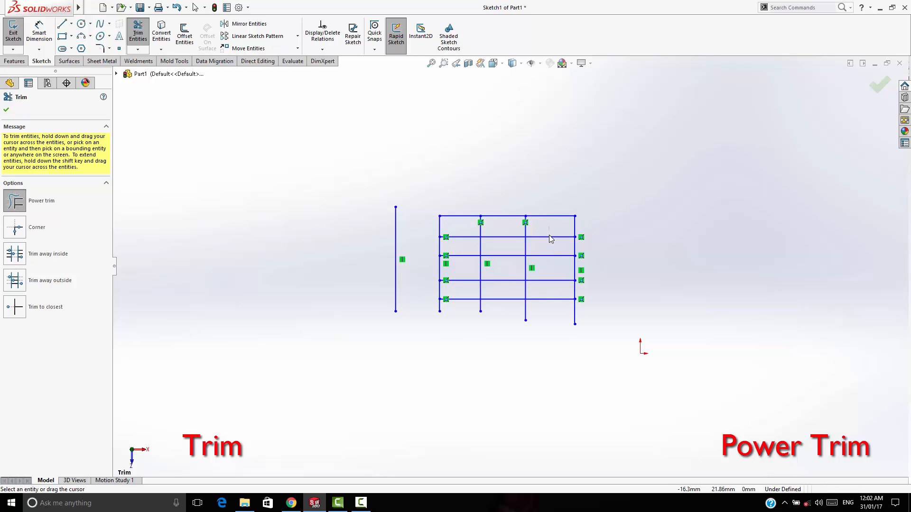
left_click_drag(549, 235, 549, 243)
left_click(178, 7)
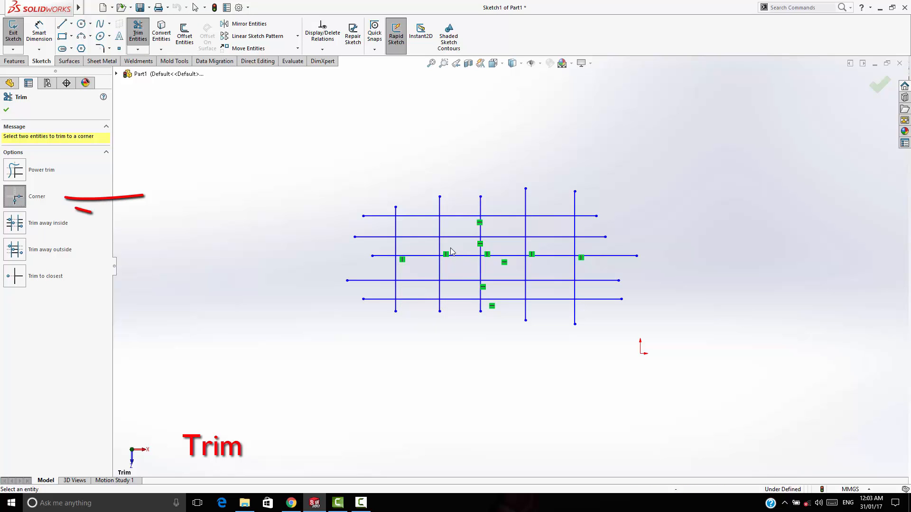
- Corner-trim the rightmost vertical line with the uppermost horizontal line, keeping the vertical's upper part and the horizontal's right part
scroll(564, 235, "down", 5)
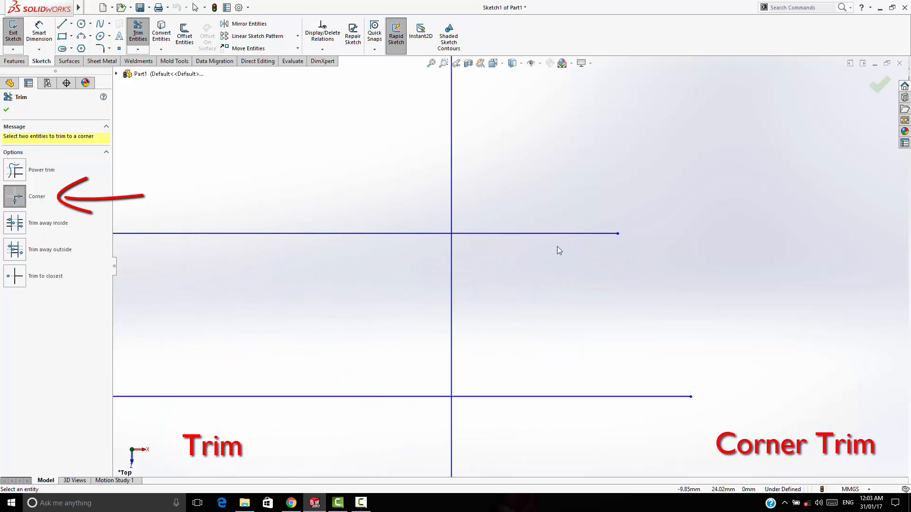
scroll(557, 247, "up", 4)
scroll(472, 245, "down", 5)
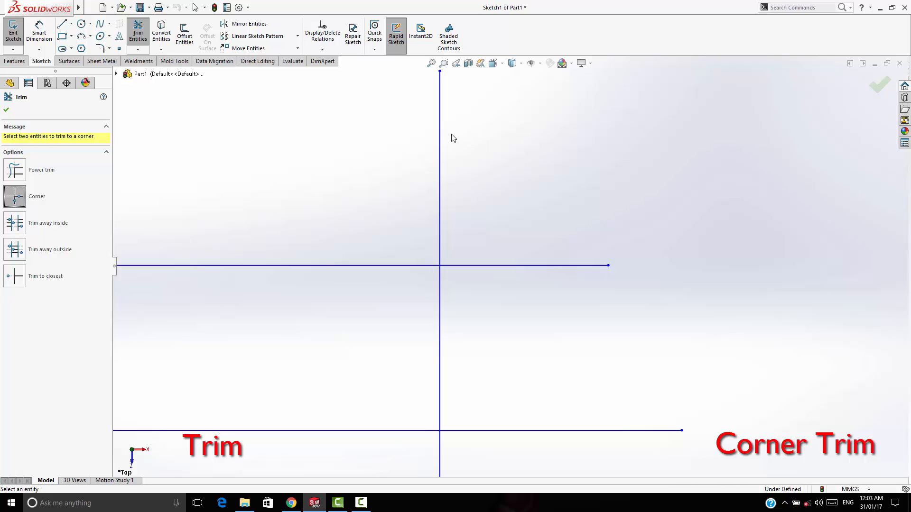
left_click(440, 145)
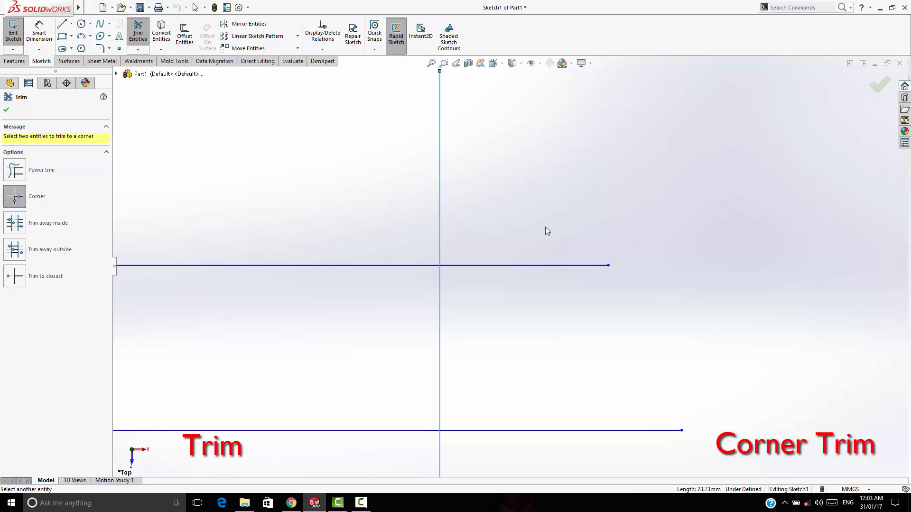
left_click(556, 265)
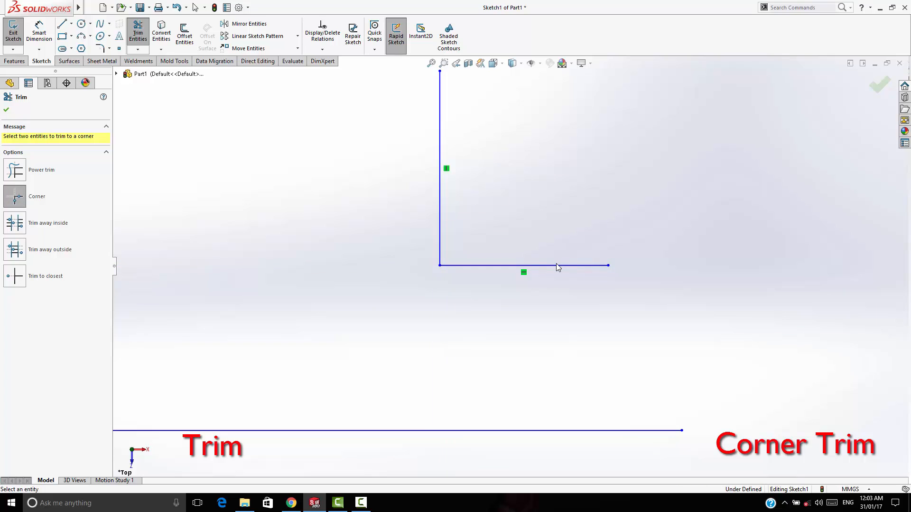
- Corner-trim the fourth vertical line with the second horizontal line, keeping the vertical's upper part and the horizontal's right part
scroll(516, 240, "up", 5)
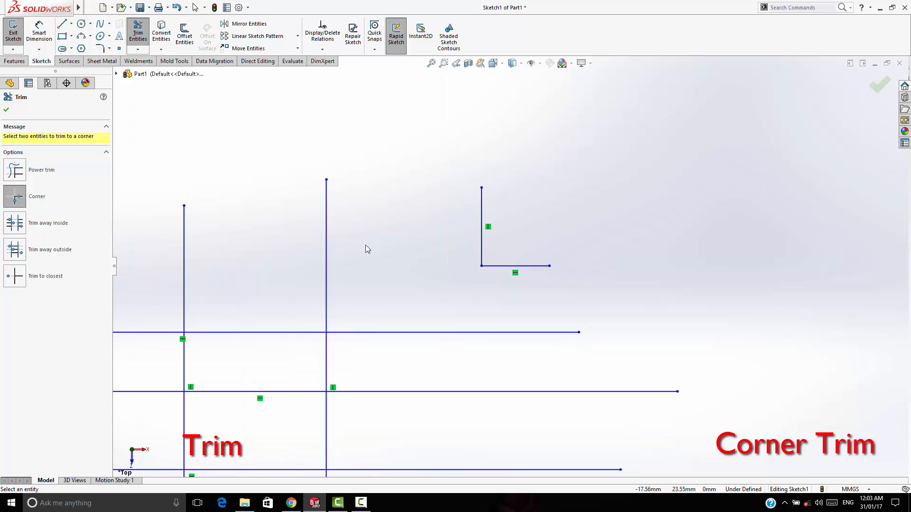
left_click(326, 236)
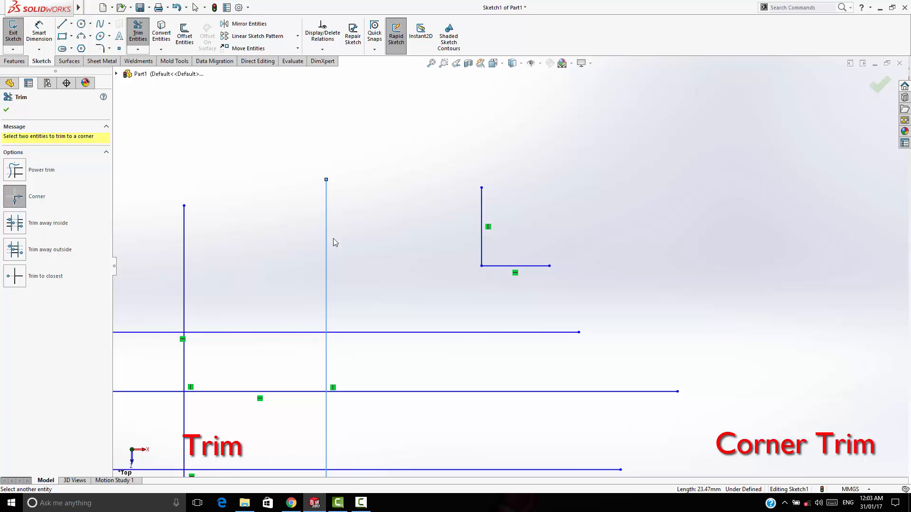
left_click(418, 332)
scroll(405, 295, "up", 3)
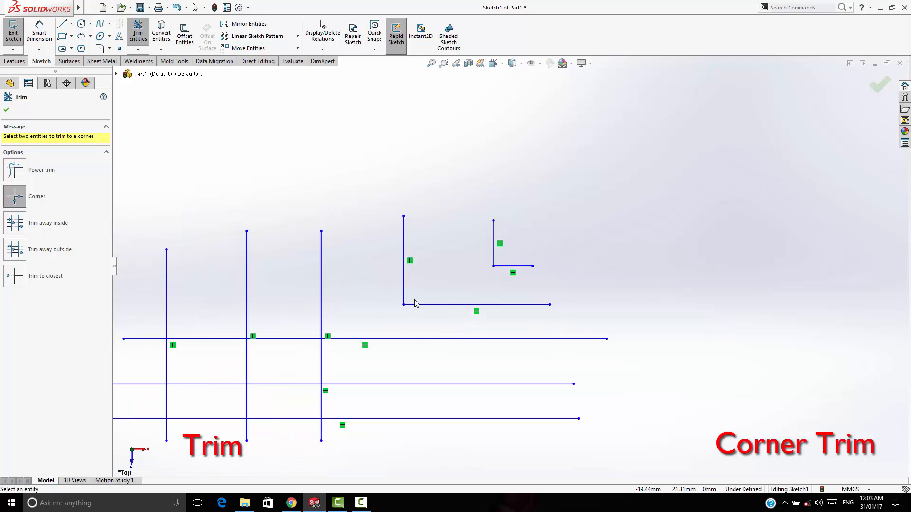
- Join the shortened second horizontal line to the lower part of the third vertical line with a corner trim, and undo all corner trims
scroll(414, 320, "up", 2)
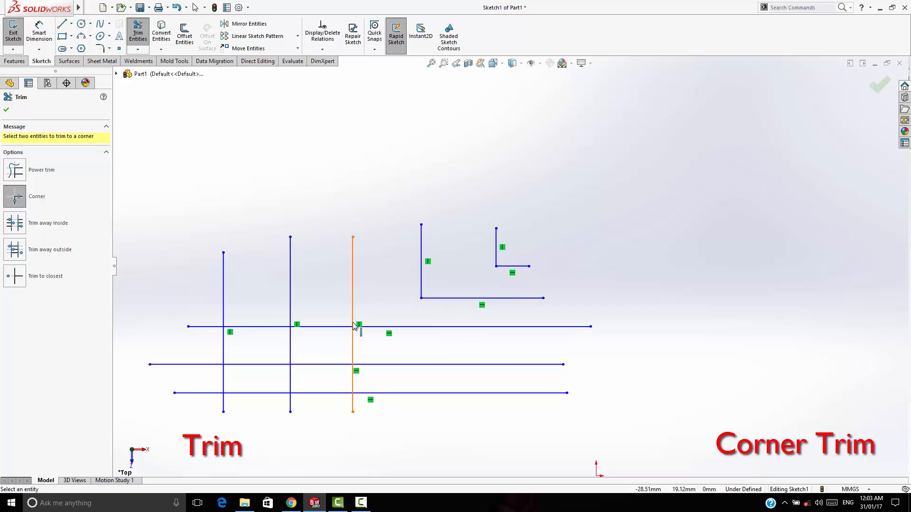
left_click(440, 304)
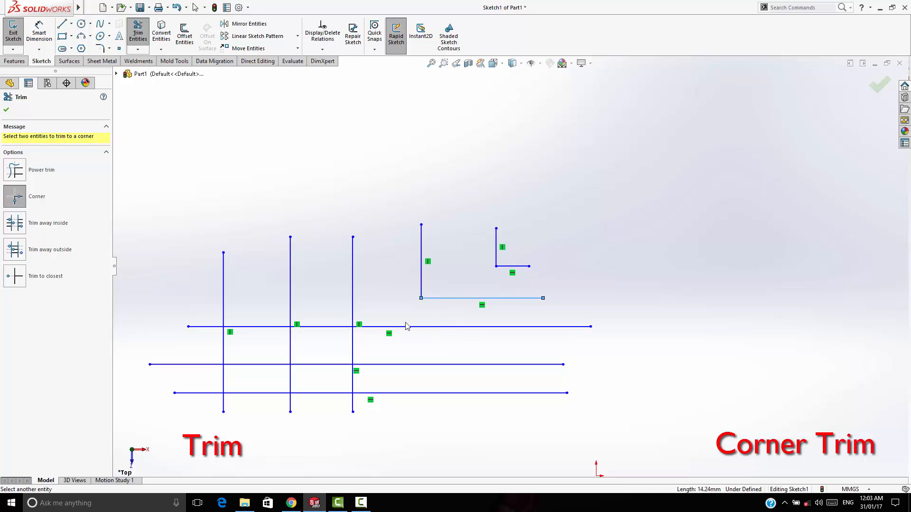
left_click(353, 315)
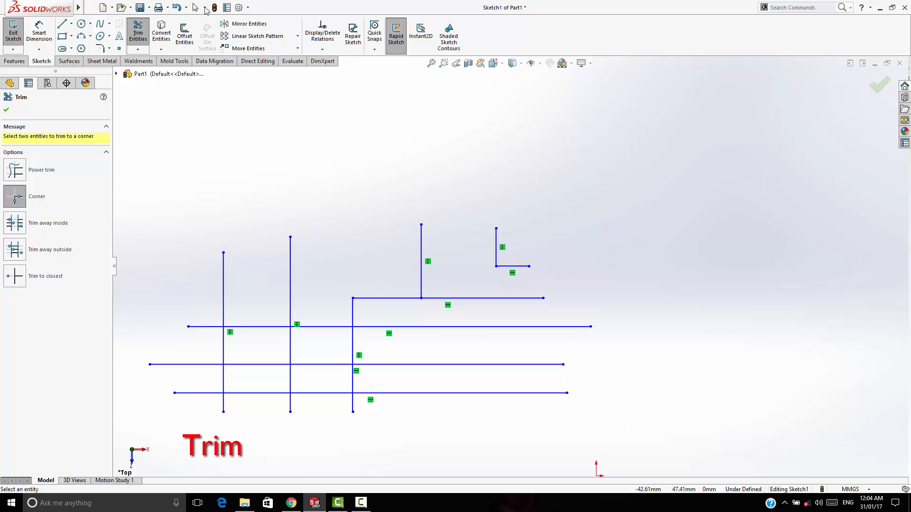
left_click(177, 8)
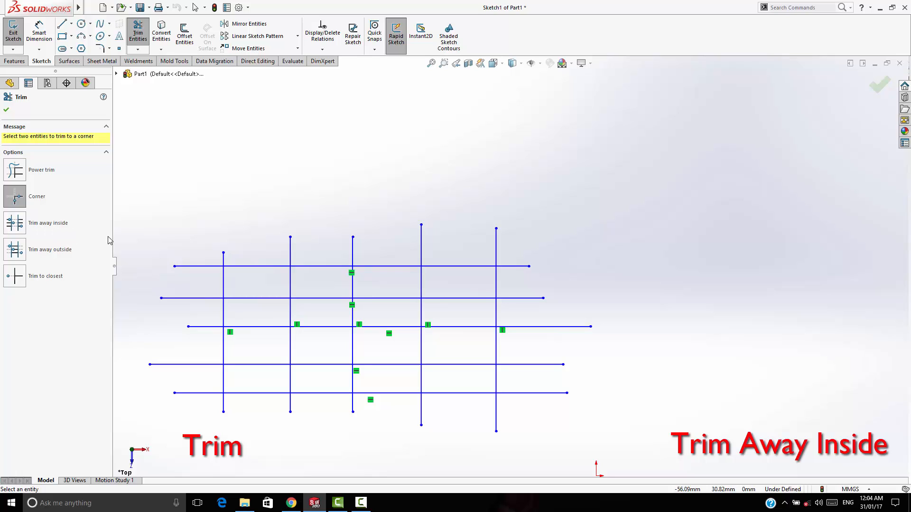
- Use Trim away inside with the second and fourth vertical lines as boundaries to cut the middle portions out of the three uppermost horizontal lines
left_click(14, 229)
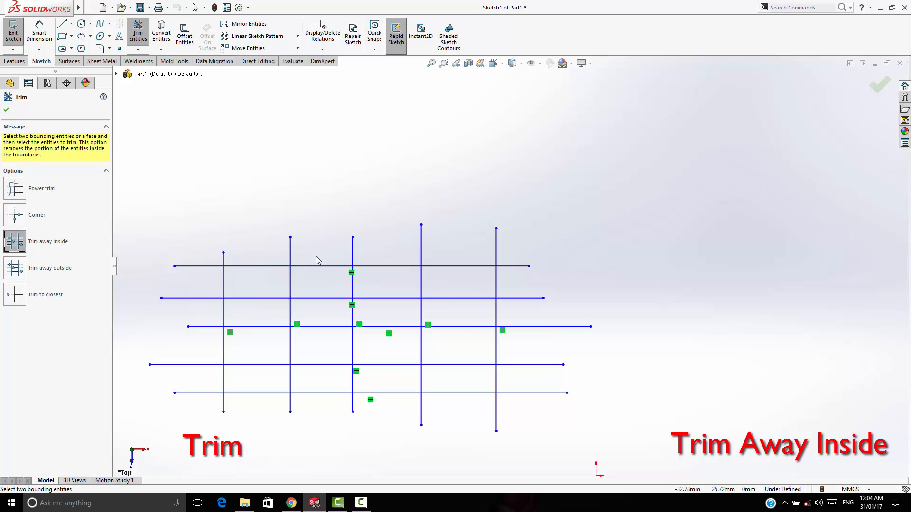
left_click(290, 285)
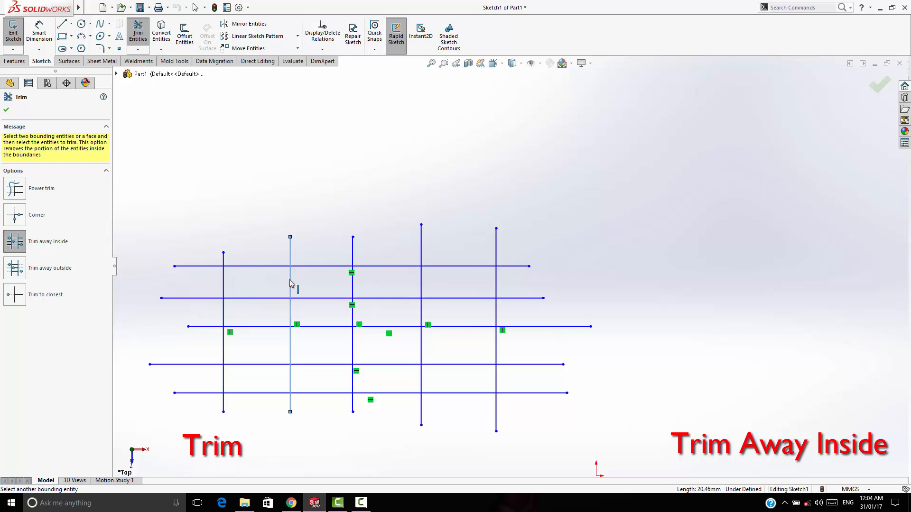
left_click(421, 283)
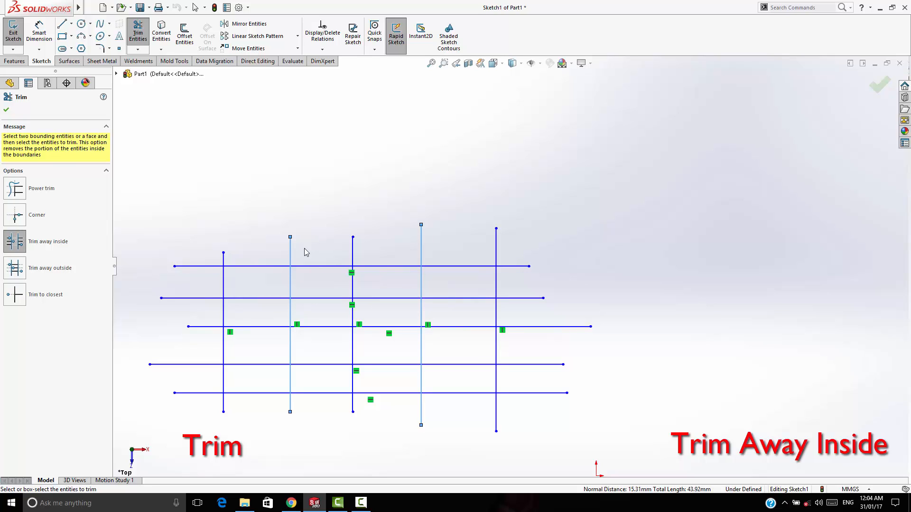
left_click(444, 266)
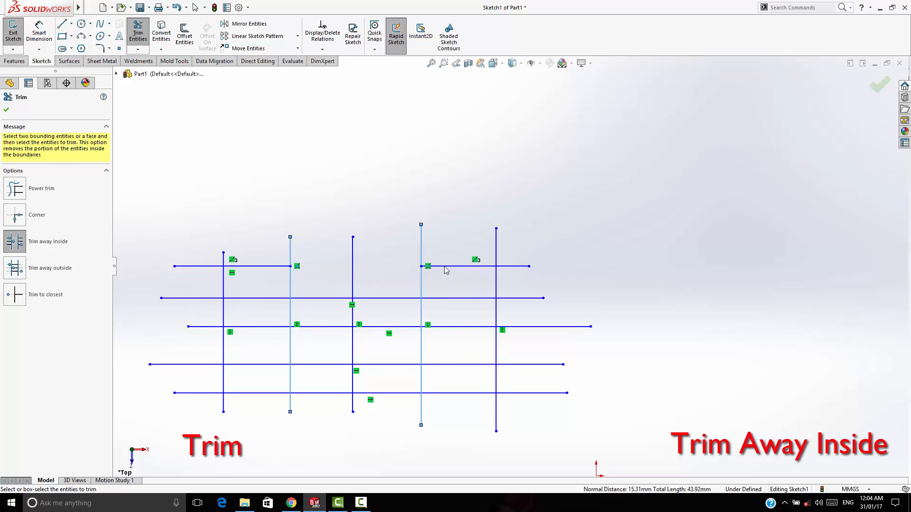
left_click(372, 298)
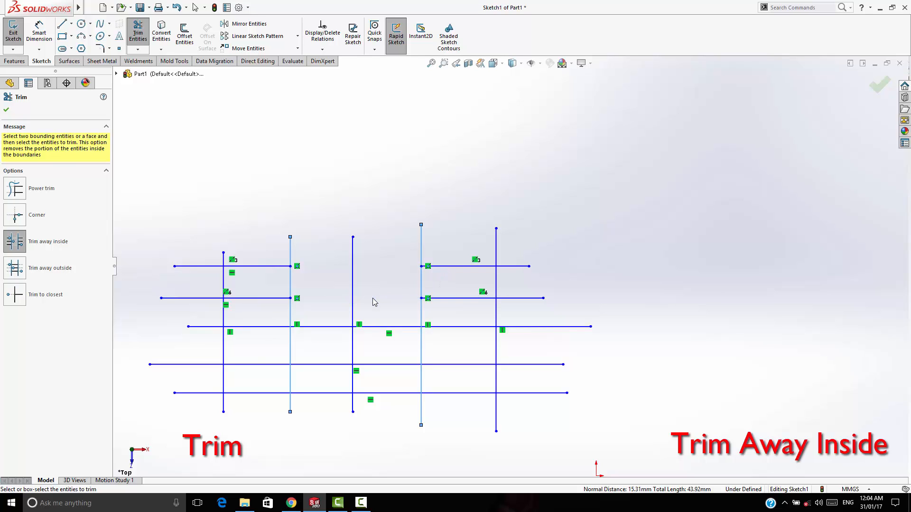
left_click(245, 327)
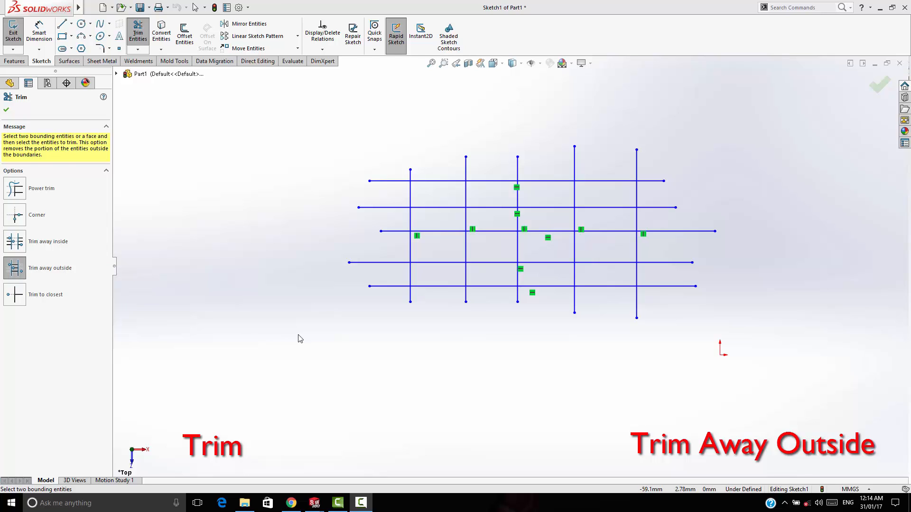
- Use Trim away outside with the second and fourth vertical lines as boundaries to remove the outer ends of all five horizontal lines
left_click(466, 169)
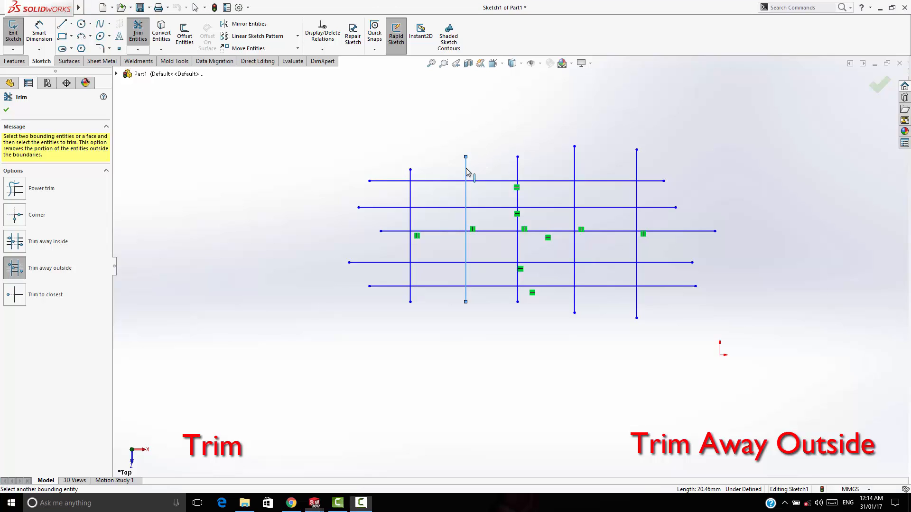
left_click(575, 167)
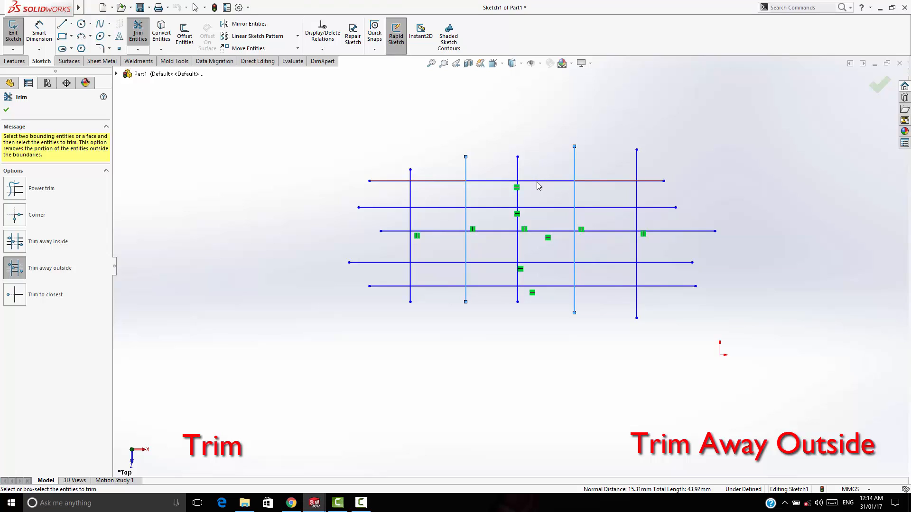
left_click(536, 181)
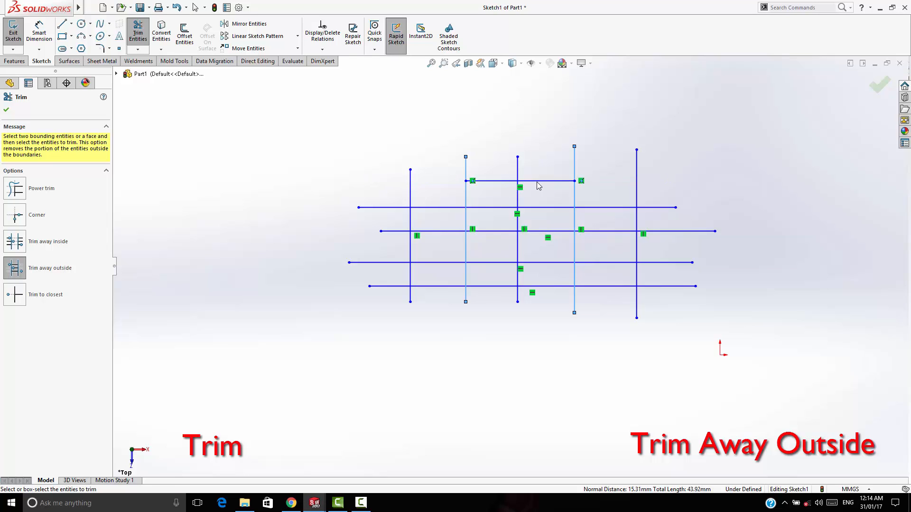
left_click(574, 172)
left_click(575, 192)
left_click(491, 207)
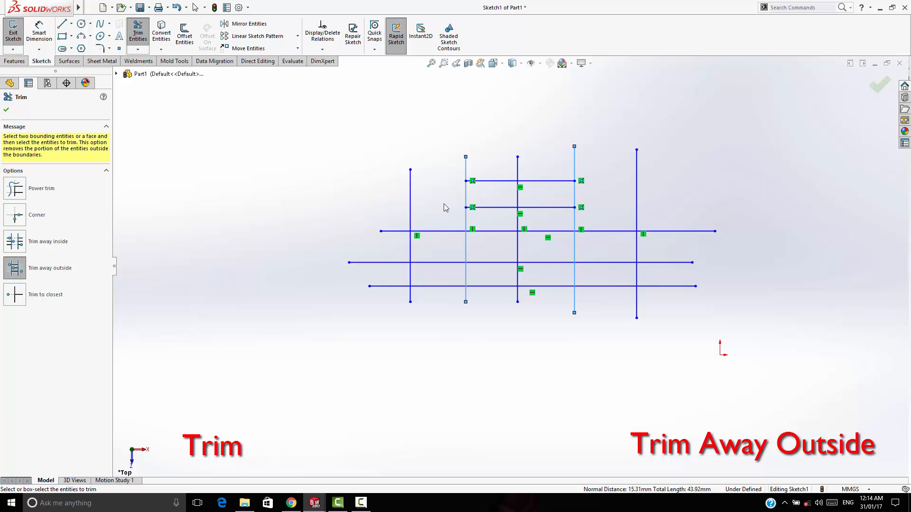
left_click(436, 231)
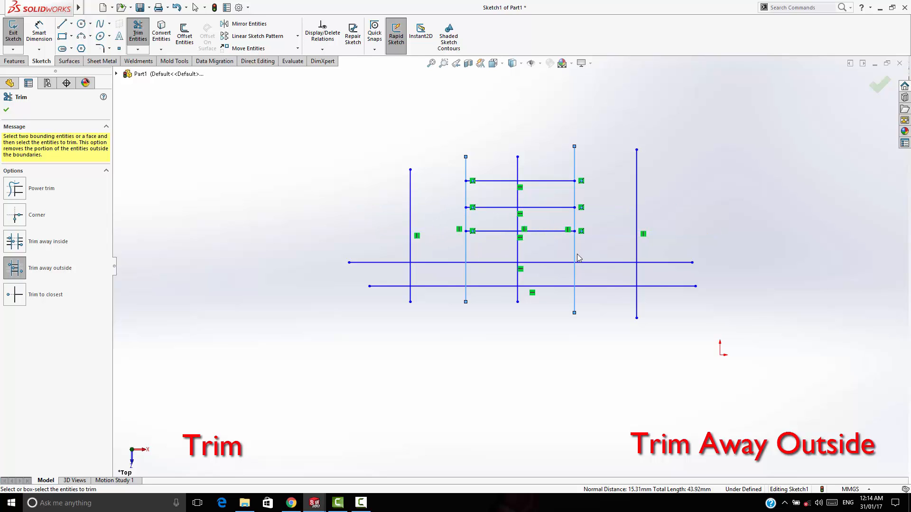
left_click(593, 262)
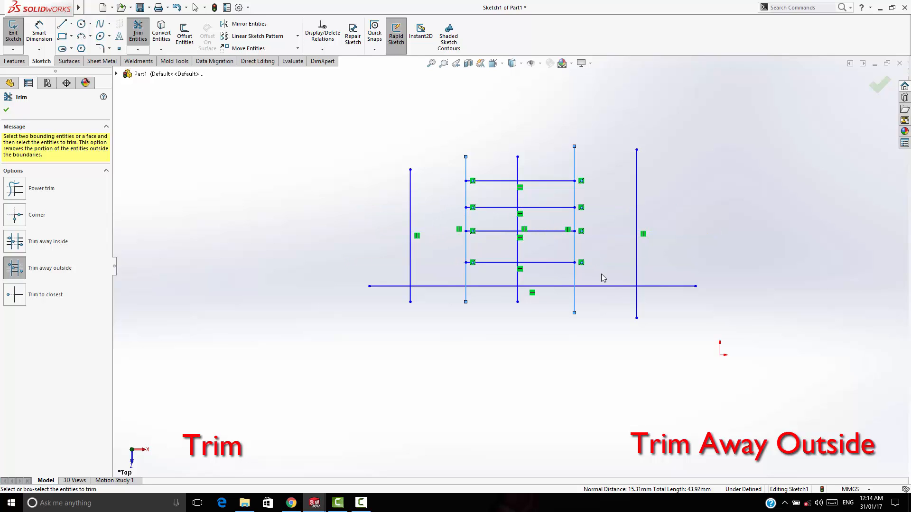
left_click(540, 287)
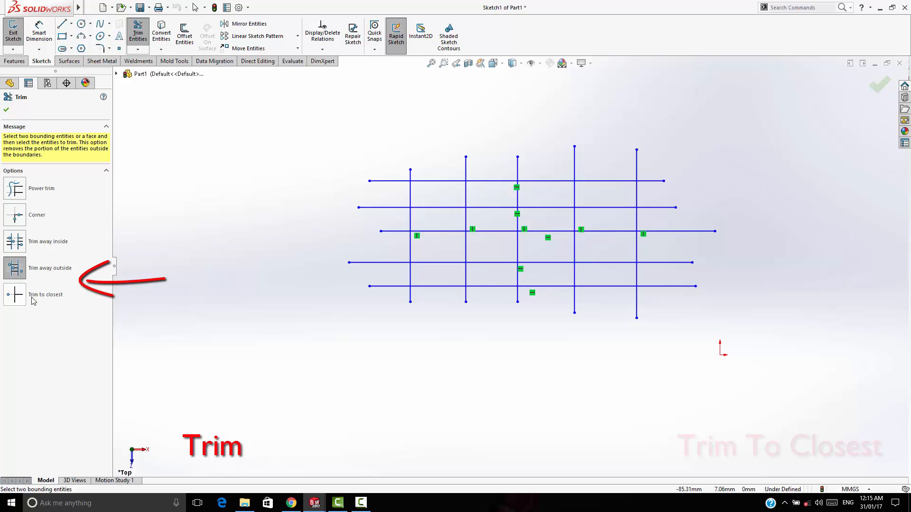
- Use Trim to closest on the uppermost horizontal's left end, the three uppermost horizontals' right ends, and the third to fifth verticals' upper ends
left_click(14, 295)
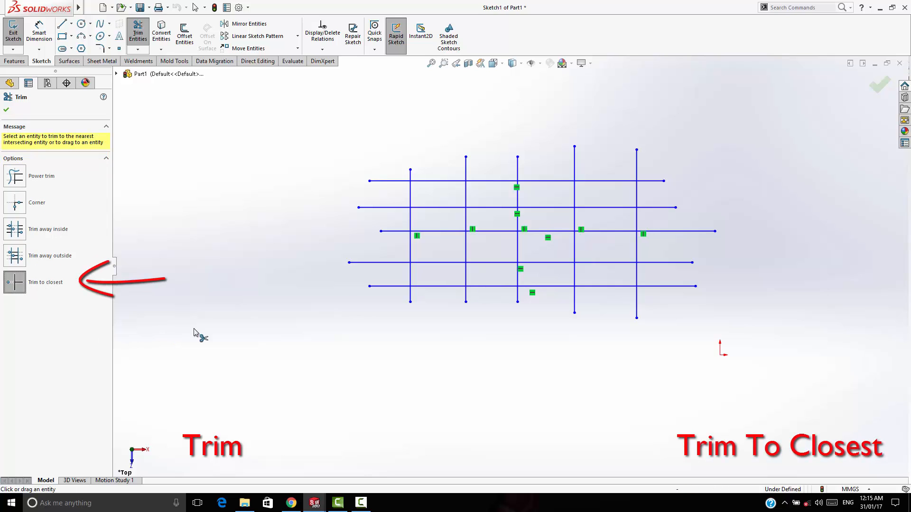
left_click(384, 181)
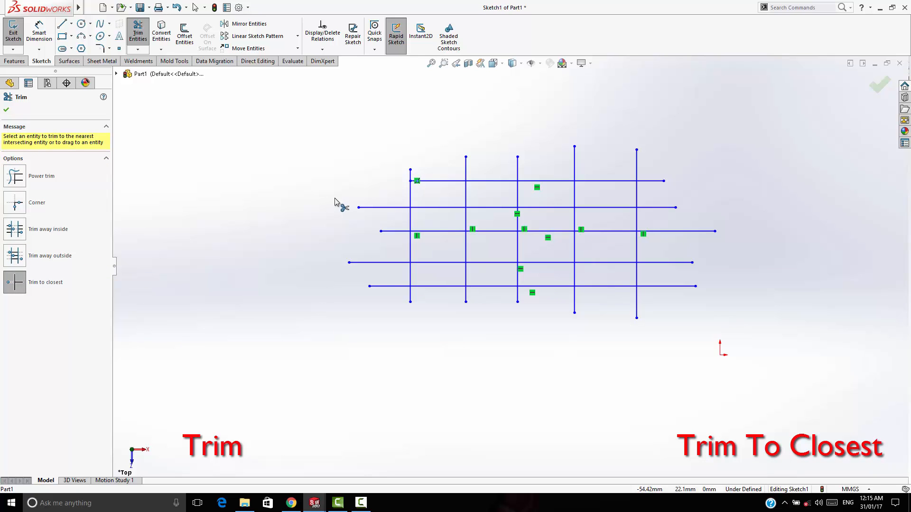
left_click(637, 164)
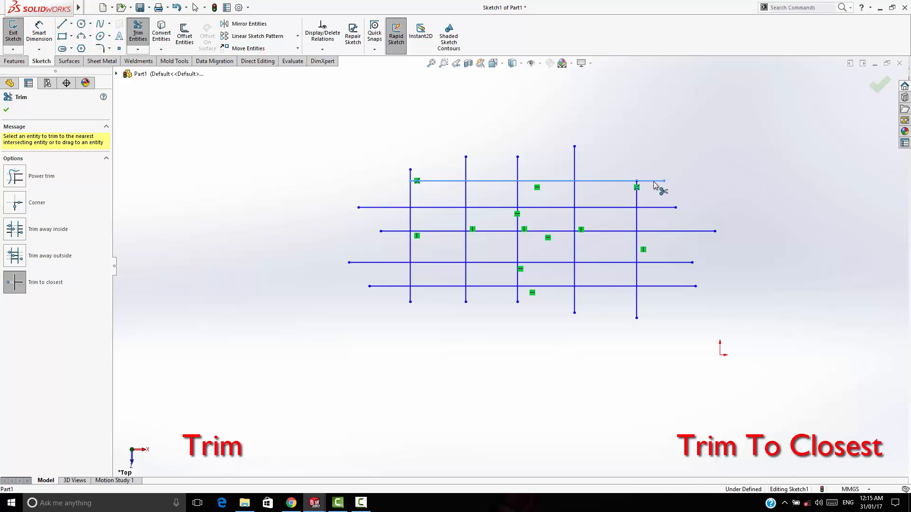
left_click(658, 184)
left_click(666, 209)
left_click(671, 232)
left_click(576, 163)
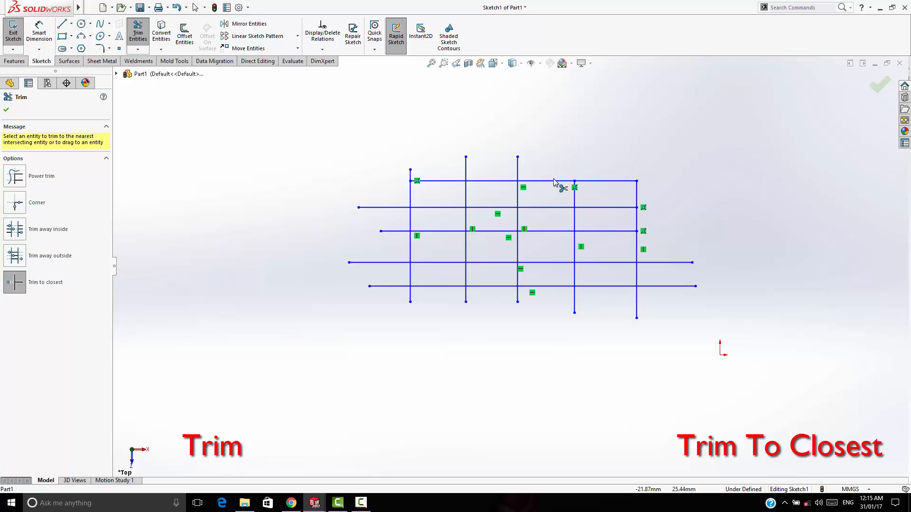
left_click(519, 171)
- Trim the top horizontal between verticals three and four, the second horizontal's right segments and left end, and the second and fourth verticals' upper portions
left_click(531, 181)
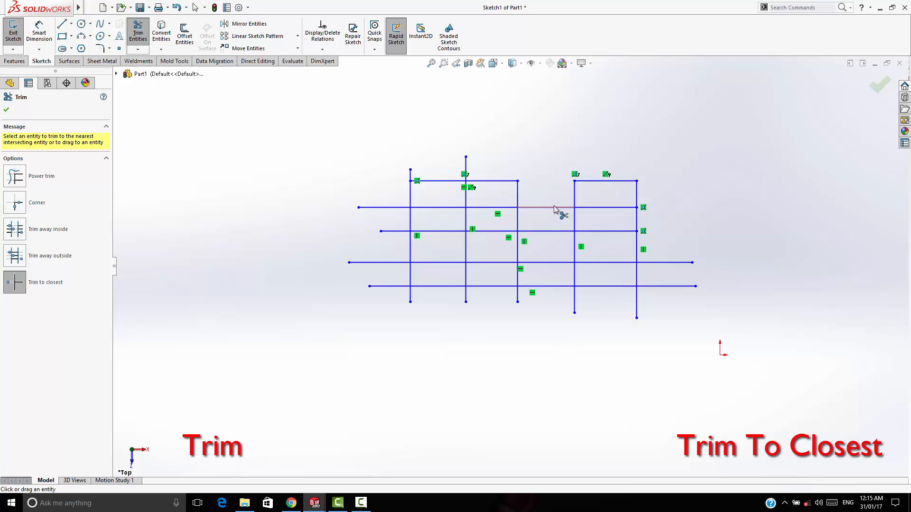
left_click(553, 207)
left_click(601, 214)
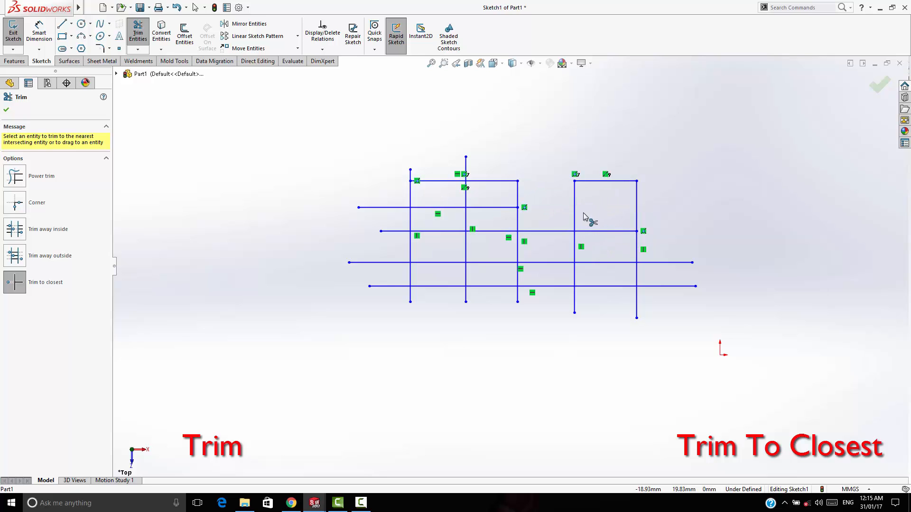
left_click(577, 211)
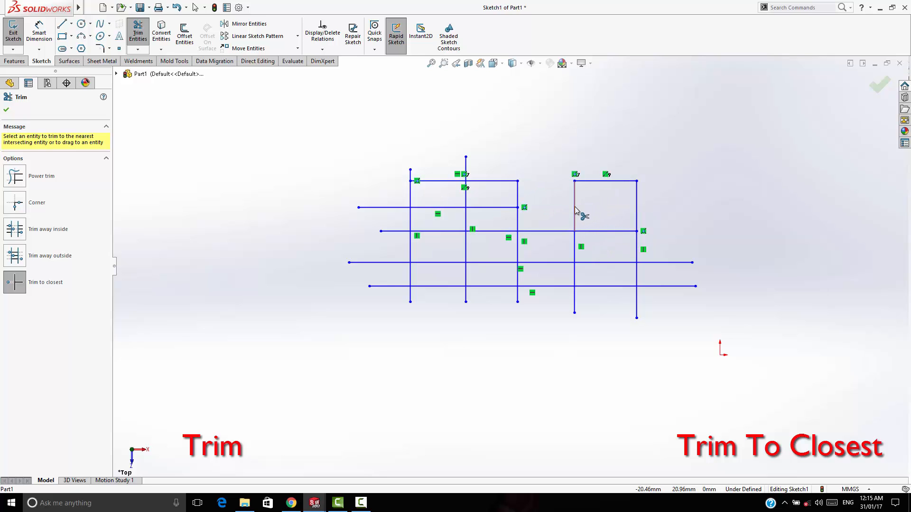
left_click(400, 208)
left_click(467, 166)
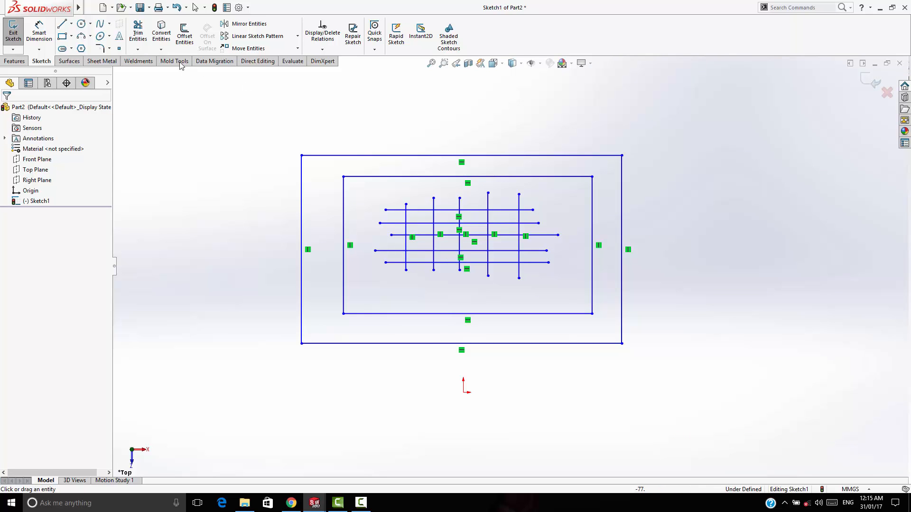
- Use Extend Entities to lengthen the grid's uppermost horizontal line at both ends until it reaches the outer rectangle's vertical sides
left_click(140, 51)
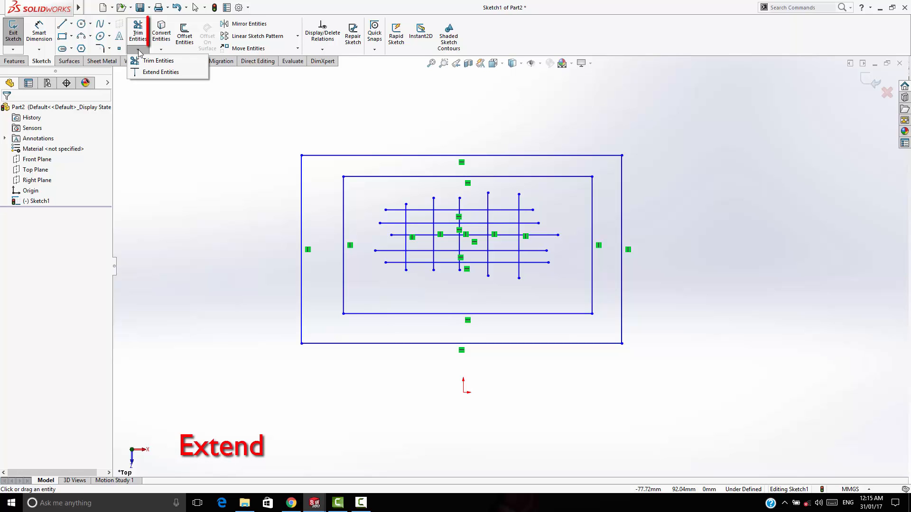
left_click(170, 73)
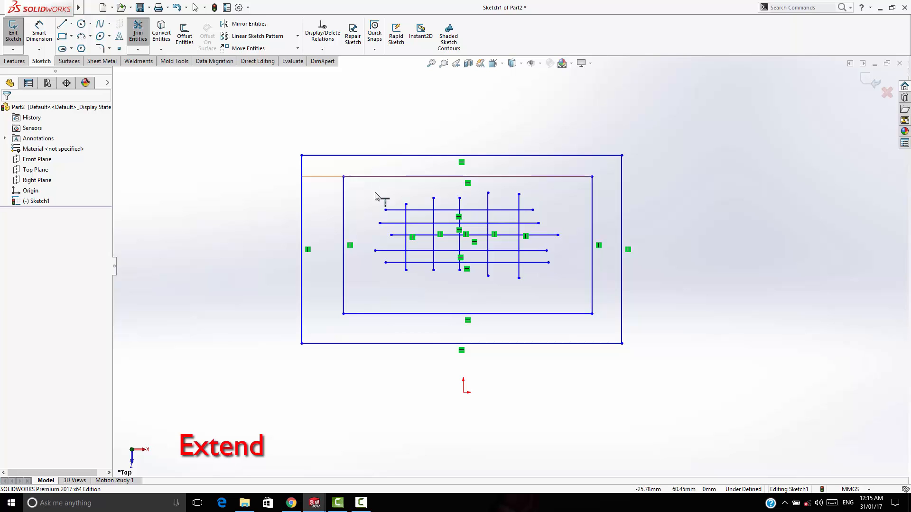
left_click(387, 211)
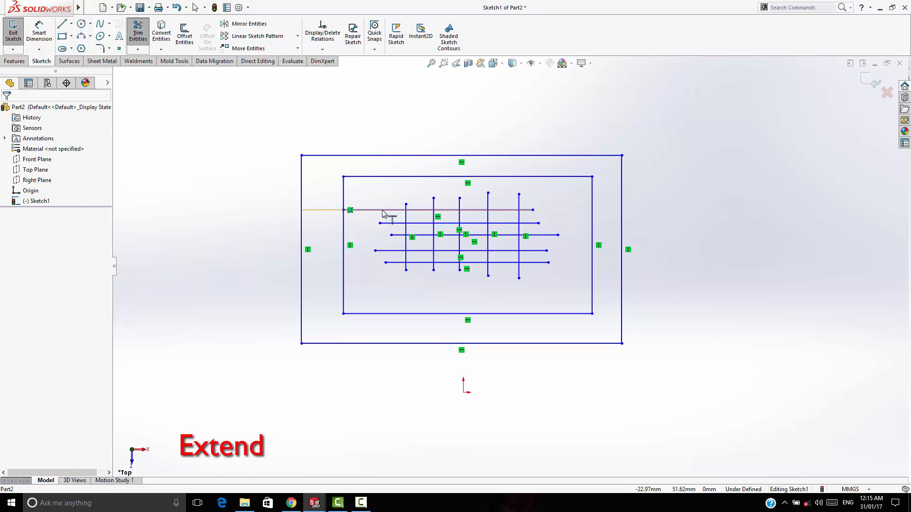
left_click(357, 211)
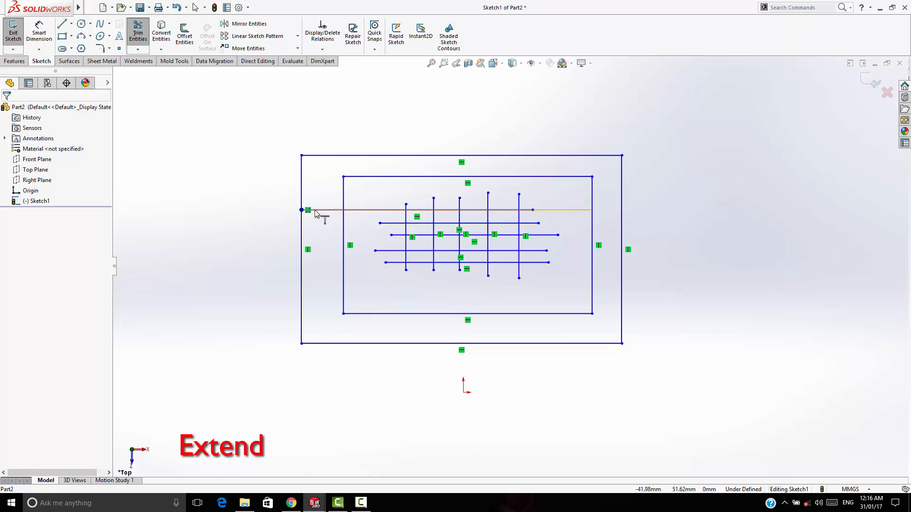
left_click(533, 211)
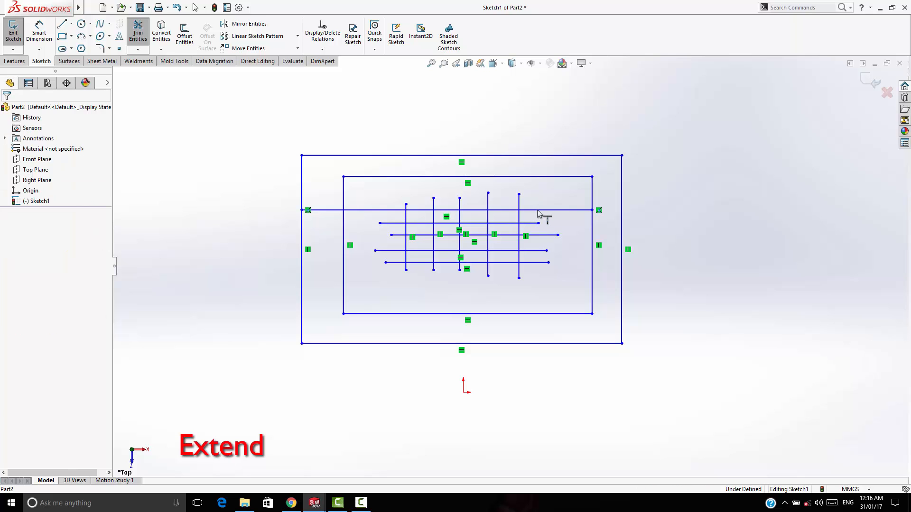
left_click(332, 213)
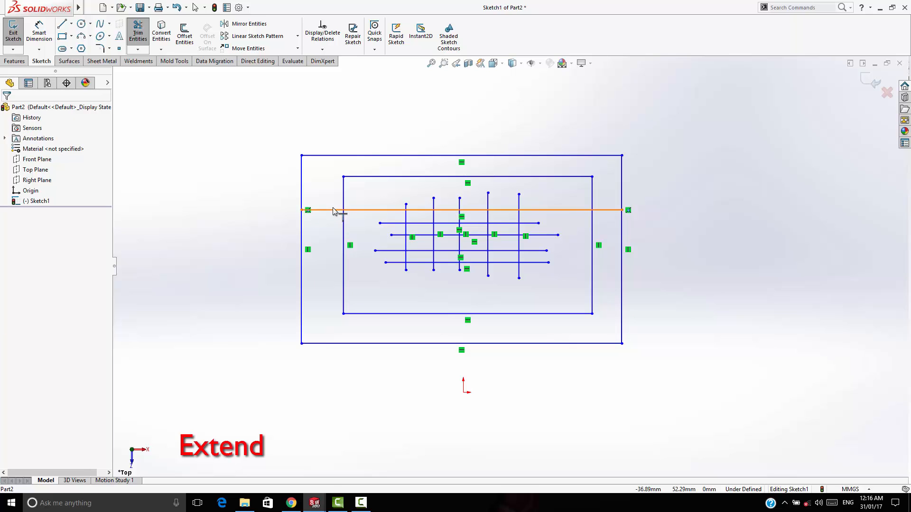
left_click(576, 214)
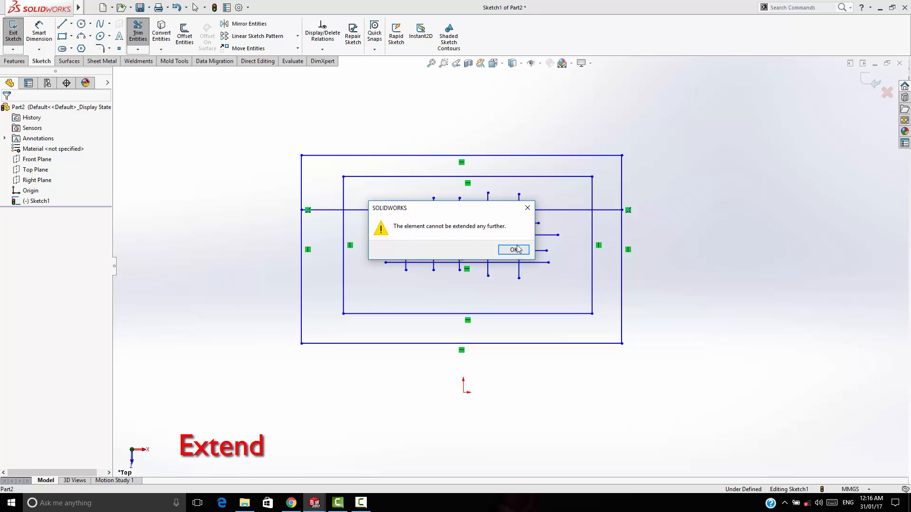
left_click(528, 209)
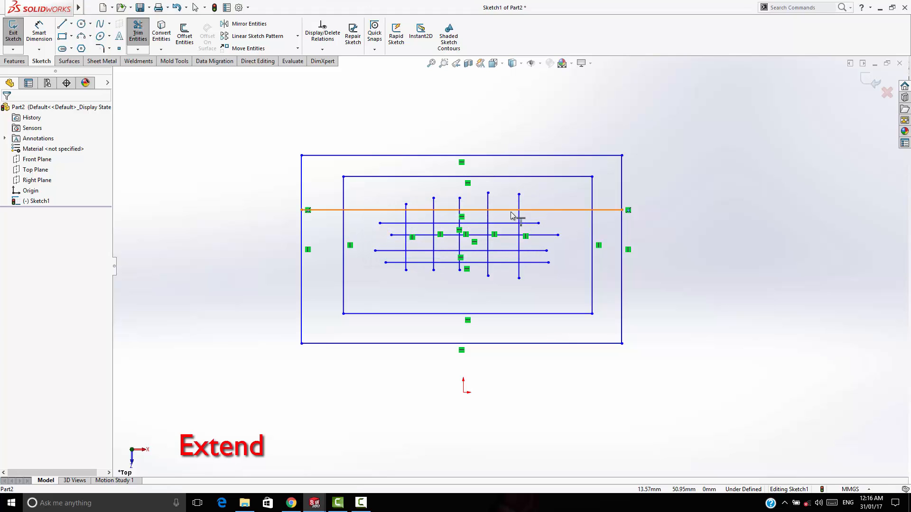
- Extend the fifth vertical line upward and downward past the inner rectangle to the outer rectangle's horizontal sides
left_click(521, 199)
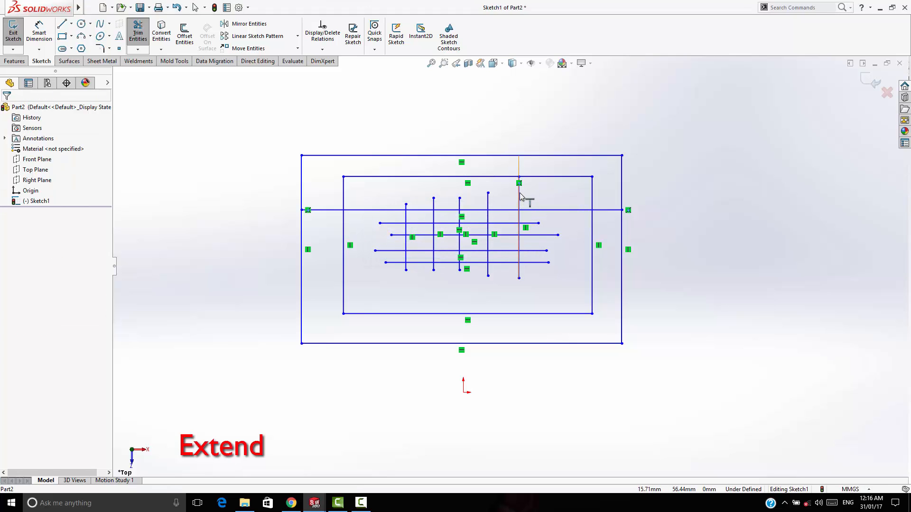
left_click(518, 274)
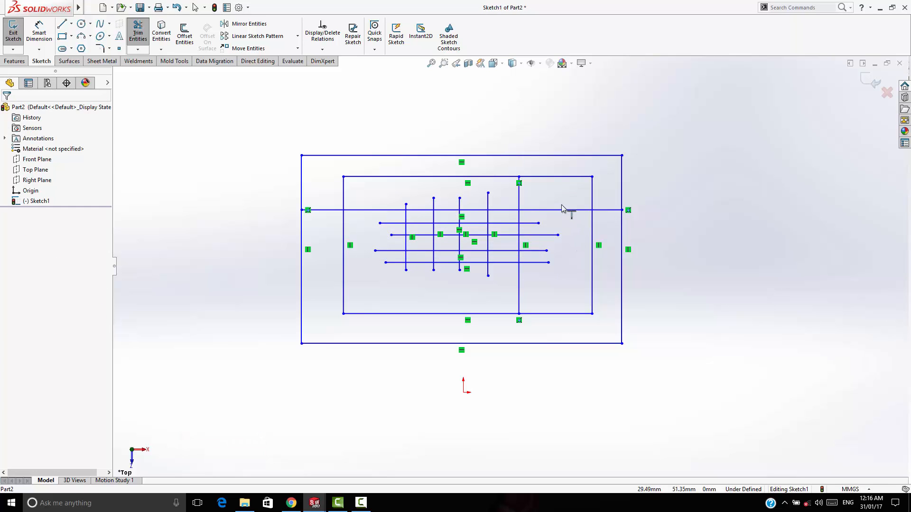
left_click(522, 197)
left_click(519, 298)
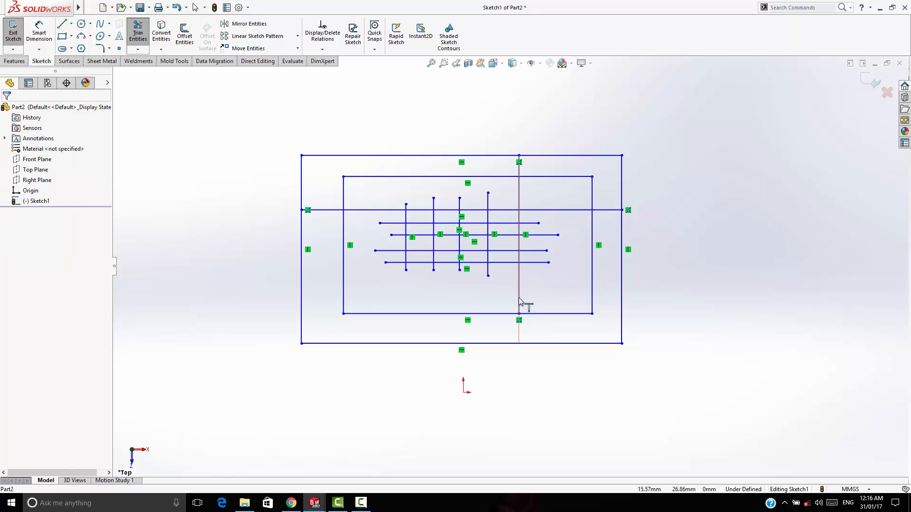
left_click(519, 280)
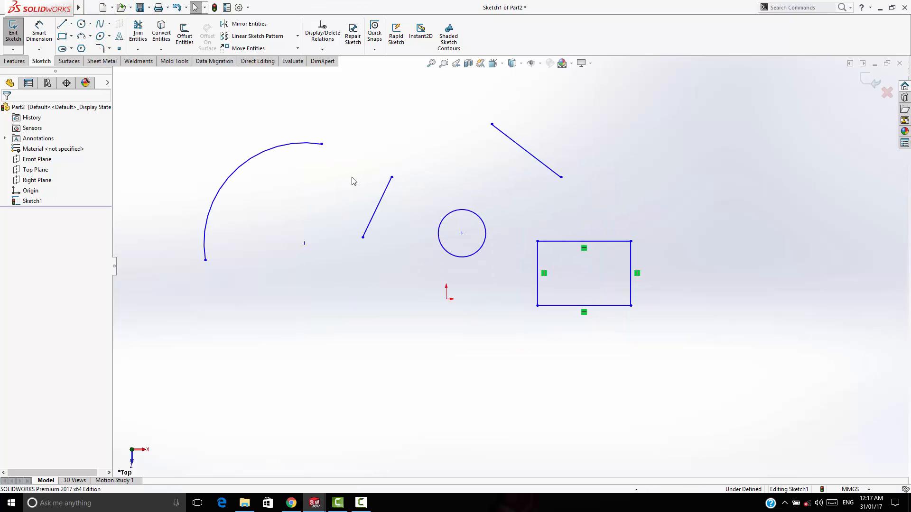
- Offset the arc 10 mm to its inner side with Offset Entities, using the Reverse option and keeping Add dimensions on
left_click(284, 146)
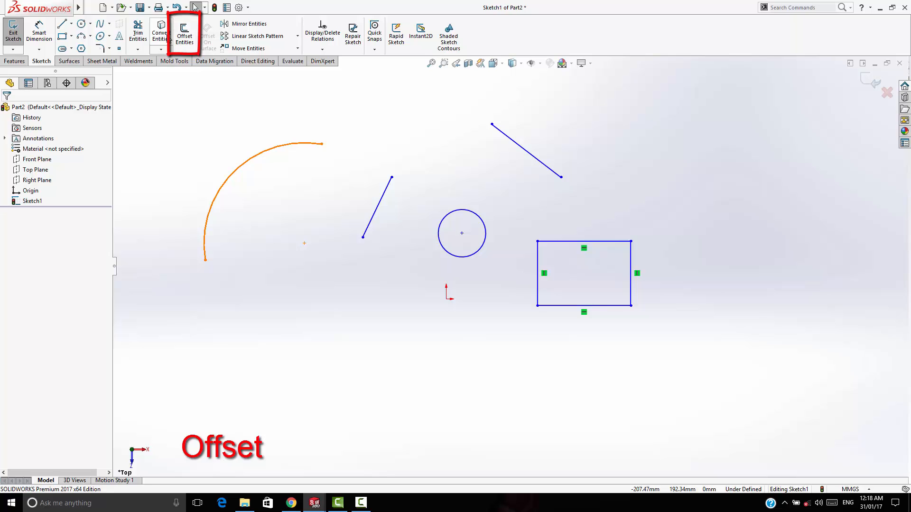
left_click(183, 44)
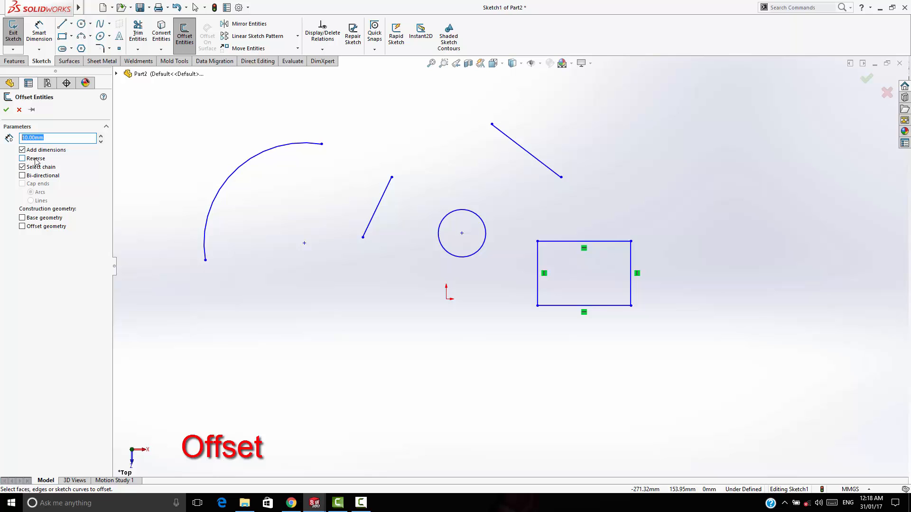
left_click(258, 156)
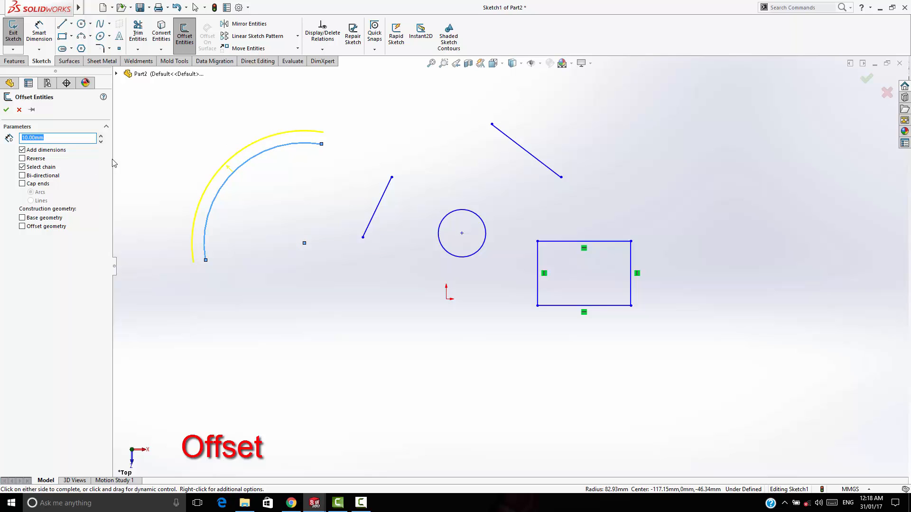
left_click(24, 159)
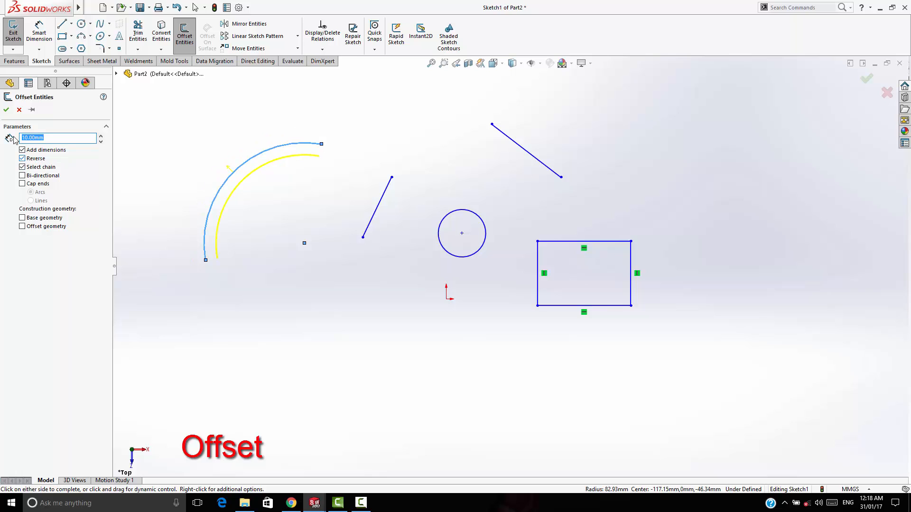
left_click(6, 110)
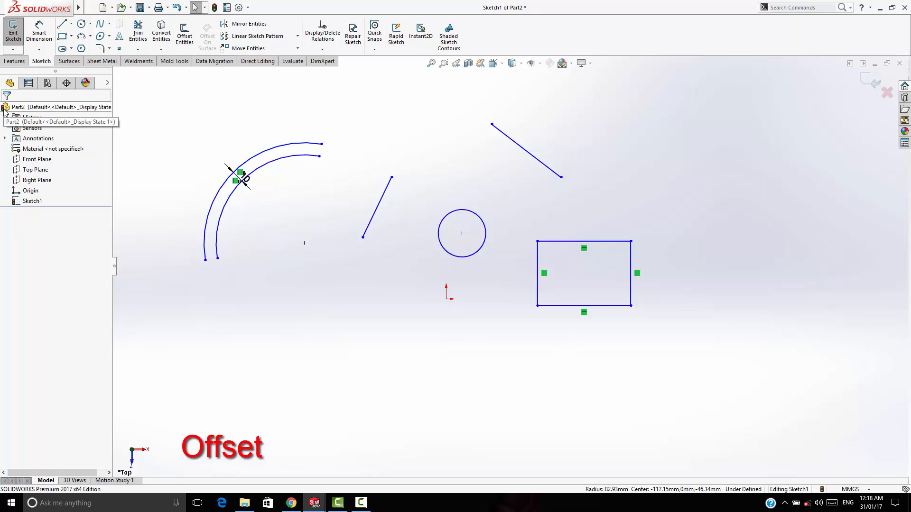
- Offset the slanted line between the arc and circle 10 mm toward the circle, and the upper slanted line 10 mm to its upper-right side
left_click(185, 35)
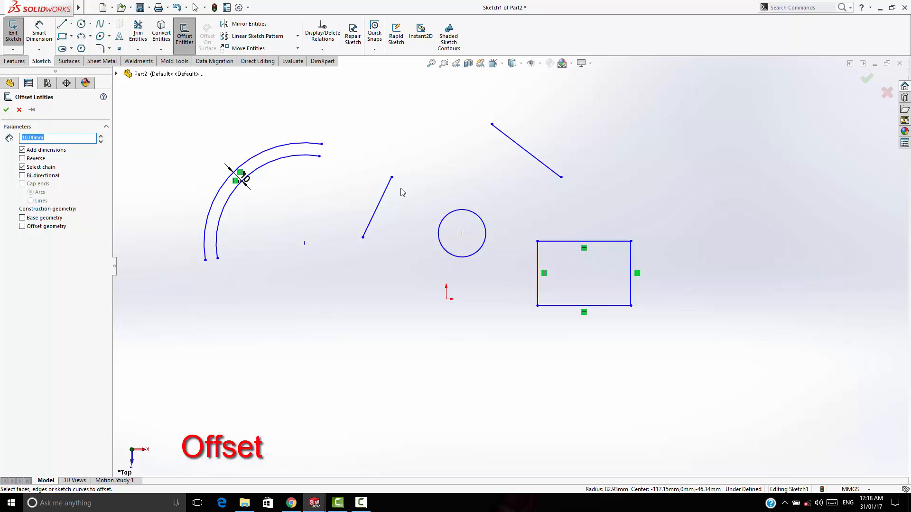
left_click(384, 202)
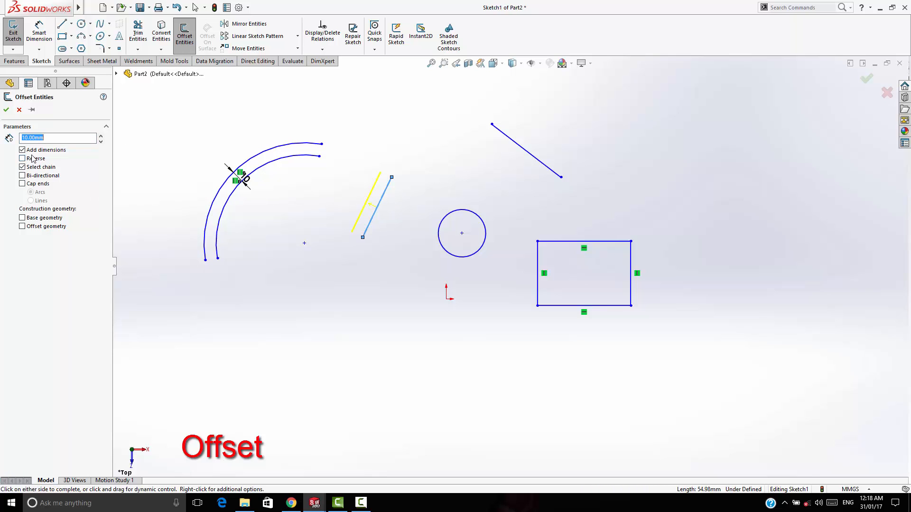
left_click(402, 212)
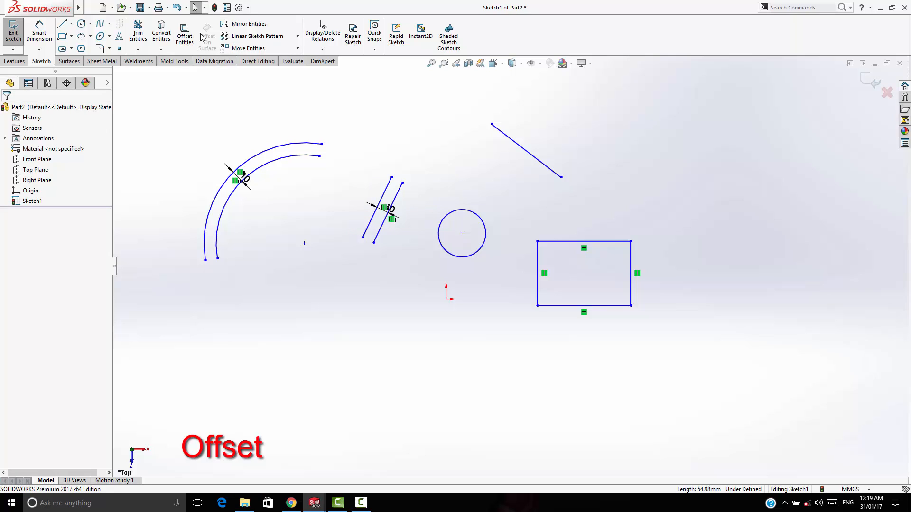
left_click(185, 33)
left_click(529, 152)
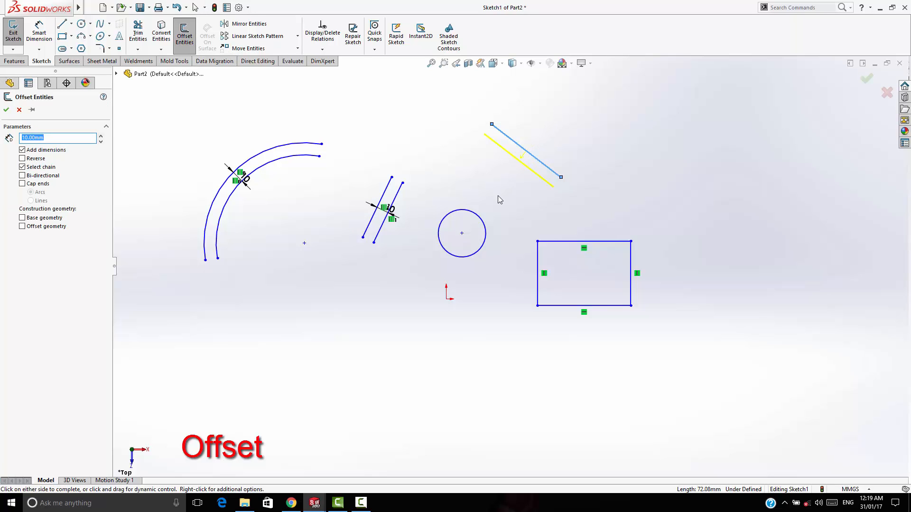
left_click(554, 125)
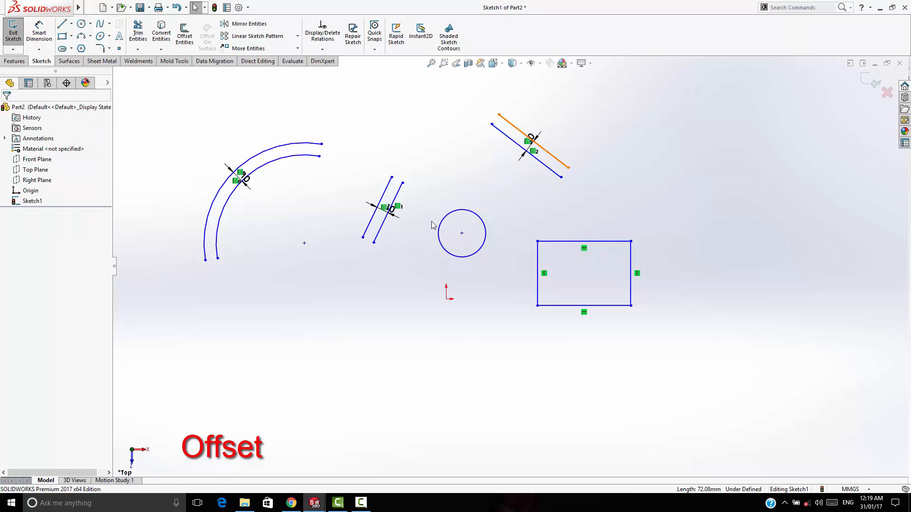
- Offset the whole rectangle 10 mm outward with Offset Entities, trying Select chain off before keeping it on
left_click(186, 37)
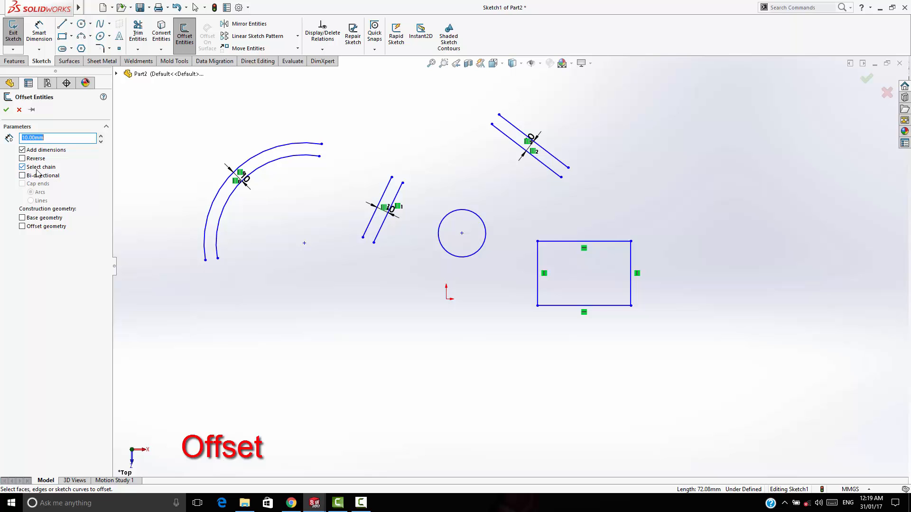
scroll(612, 260, "down", 3)
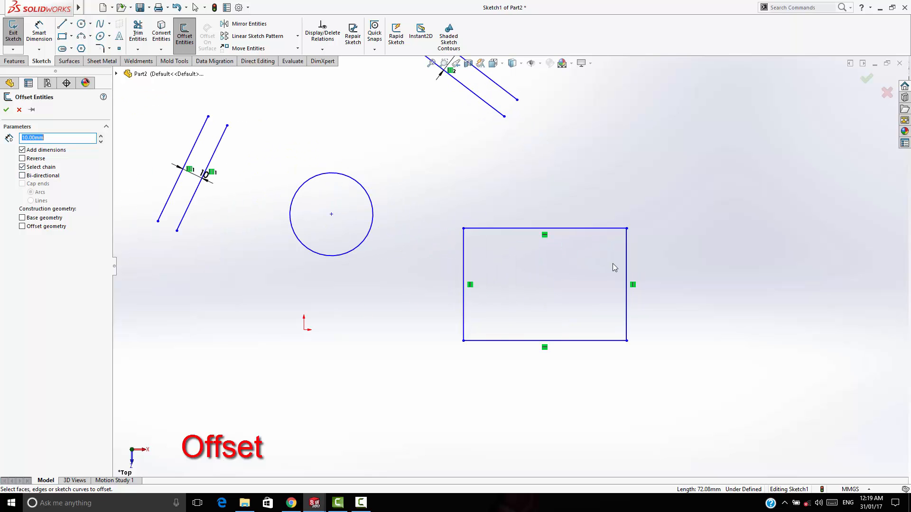
left_click(486, 228)
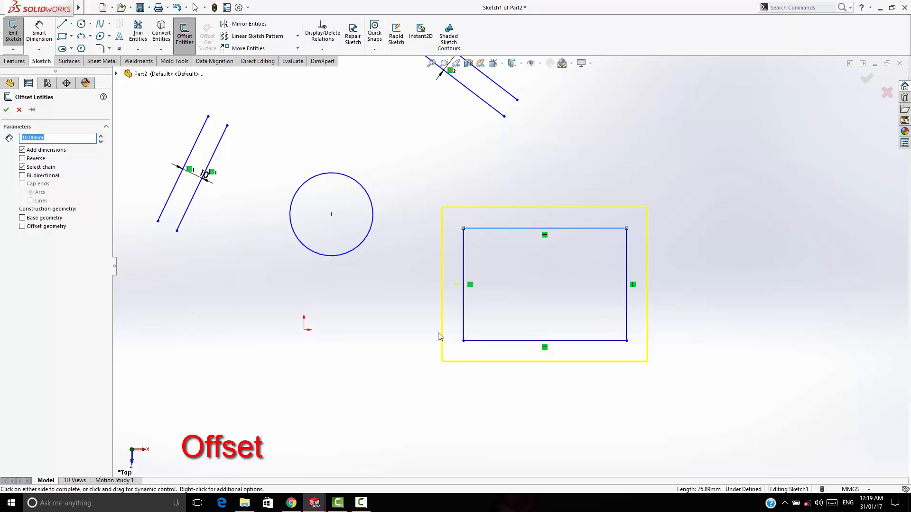
left_click(23, 168)
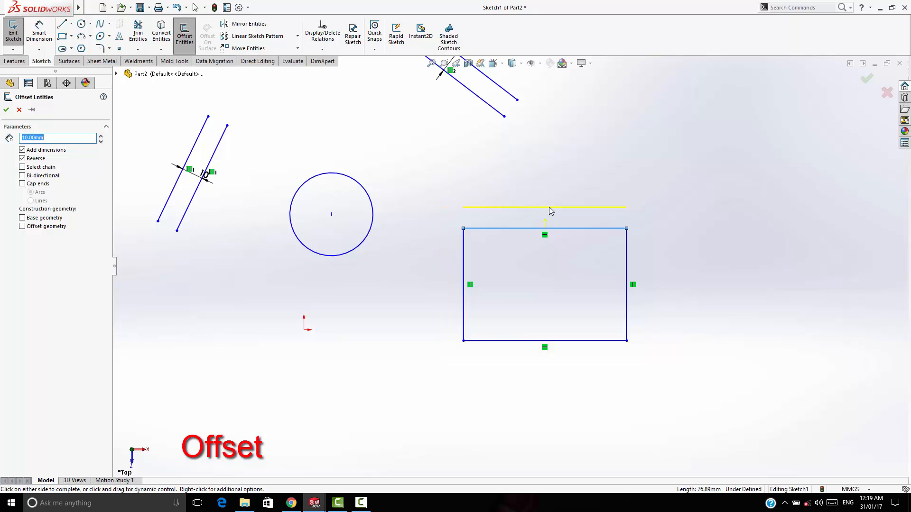
left_click(22, 167)
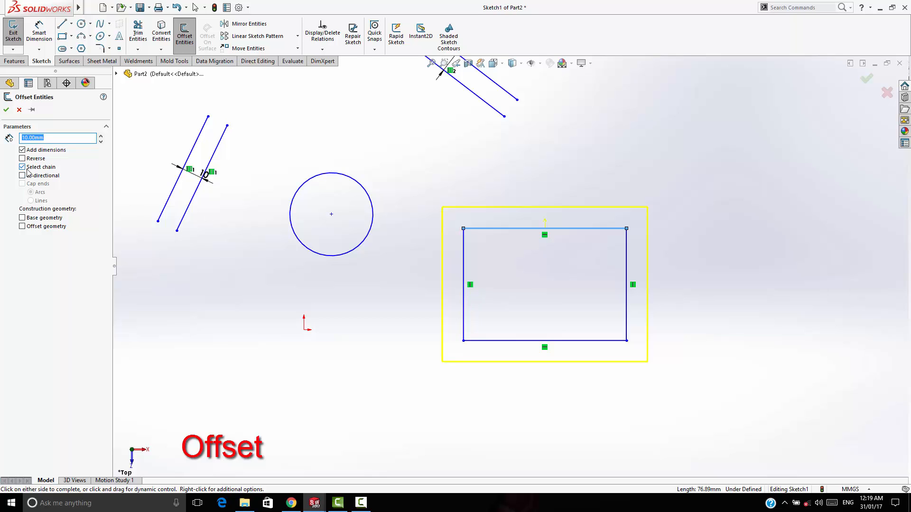
left_click(6, 109)
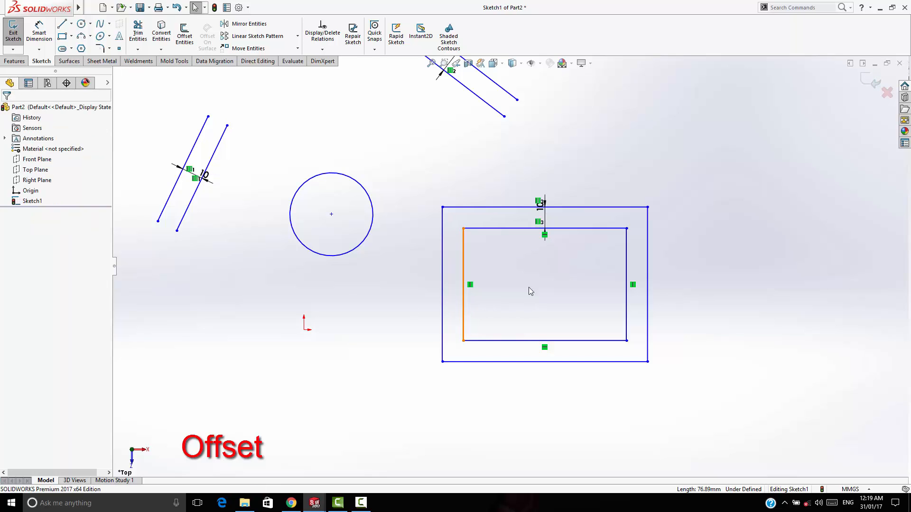
- Sketch a separate corner rectangle about 97 mm by 62 mm to the right of the offset rectangles
scroll(529, 287, "up", 2)
scroll(561, 300, "up", 3)
scroll(700, 306, "down", 3)
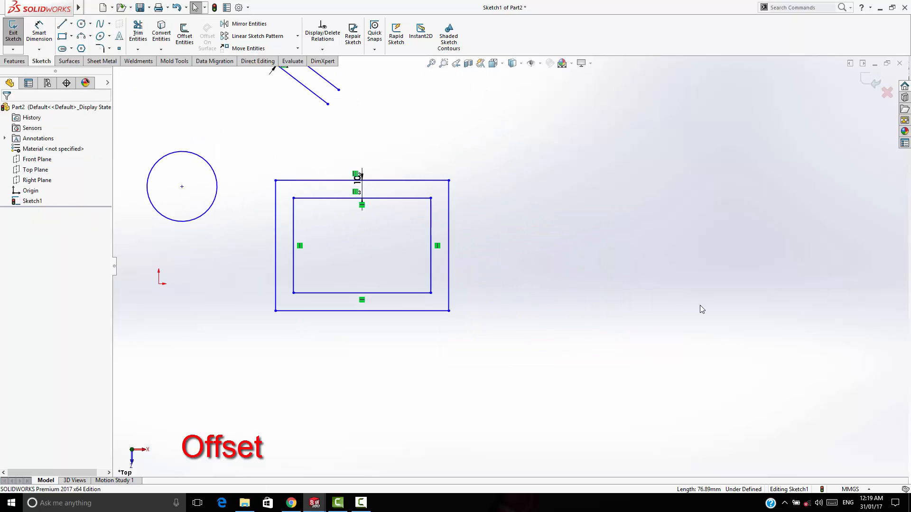
left_click(62, 36)
left_click(547, 223)
left_click(720, 334)
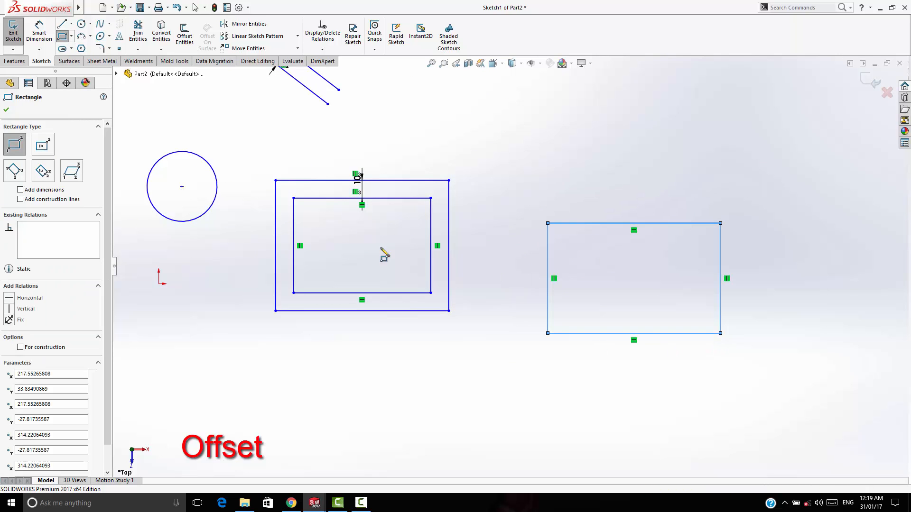
- Divide the new rectangle with a full-height vertical line left of its center and a full-width horizontal line above its center
left_click(62, 23)
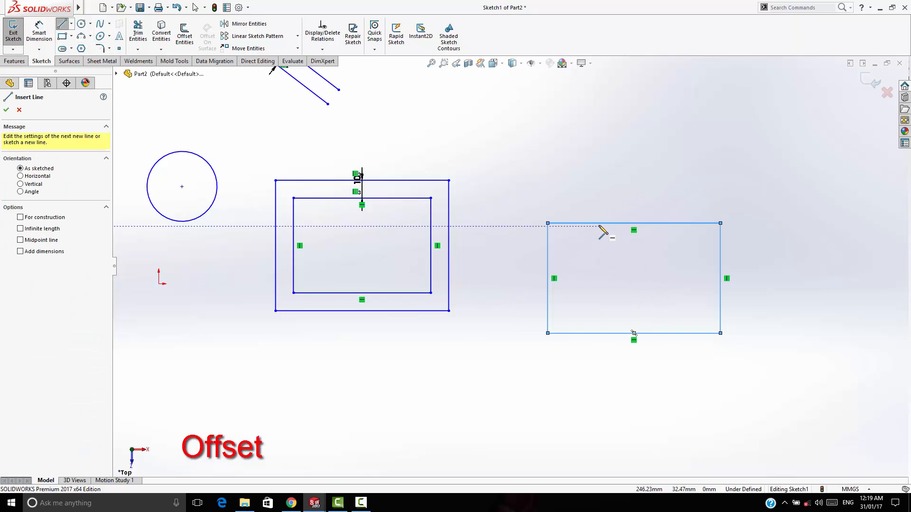
left_click(599, 223)
left_click(598, 333)
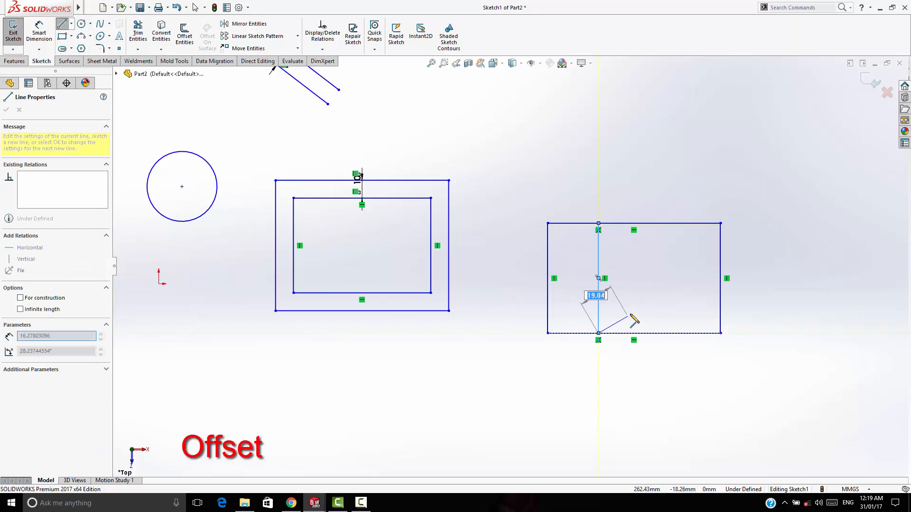
key("Escape")
left_click(548, 260)
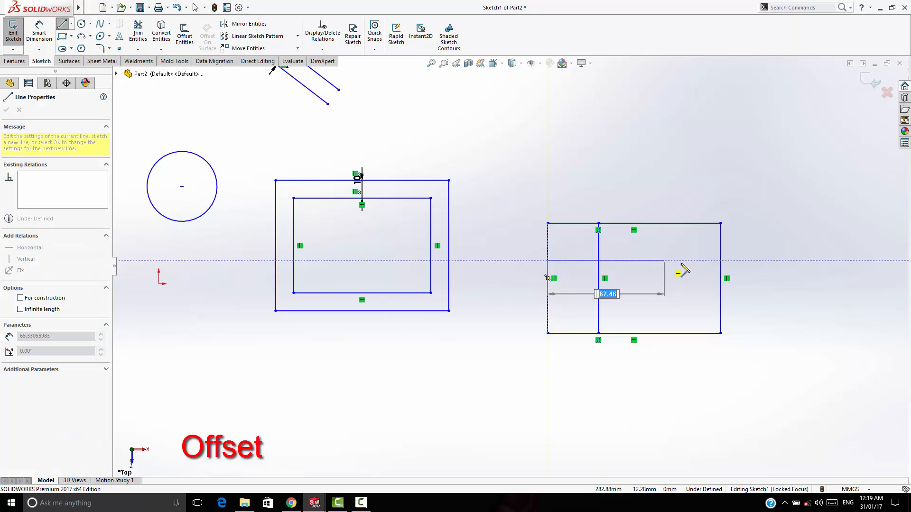
right_click(683, 254)
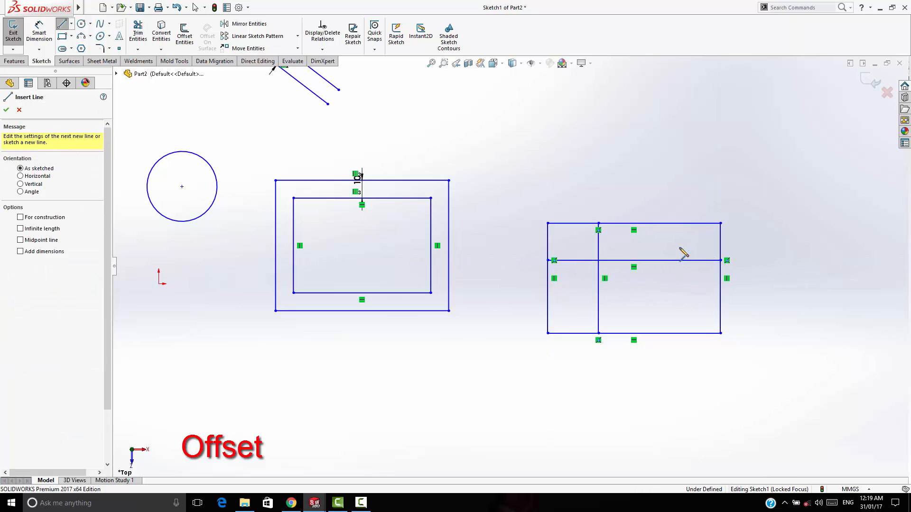
left_click(690, 248)
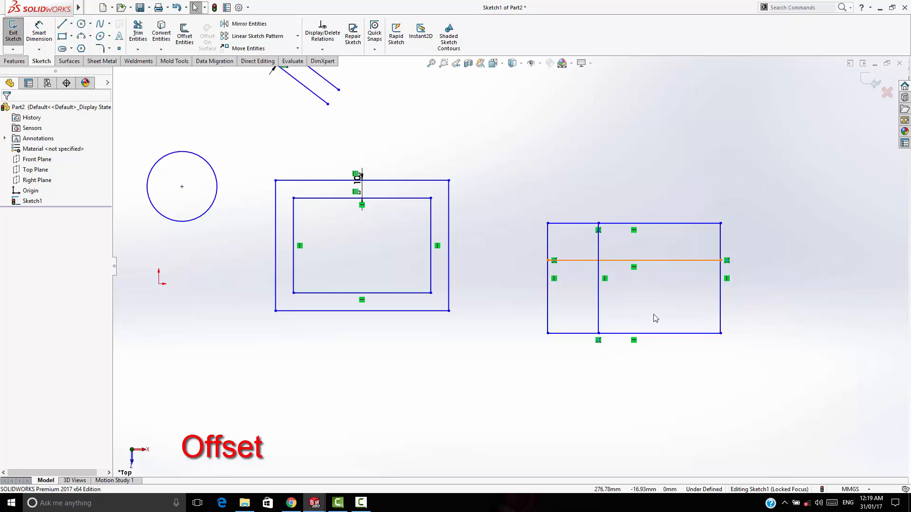
- Offset the divided rectangle's outer outline 10 mm outward with Select chain and Add dimensions on
left_click(185, 35)
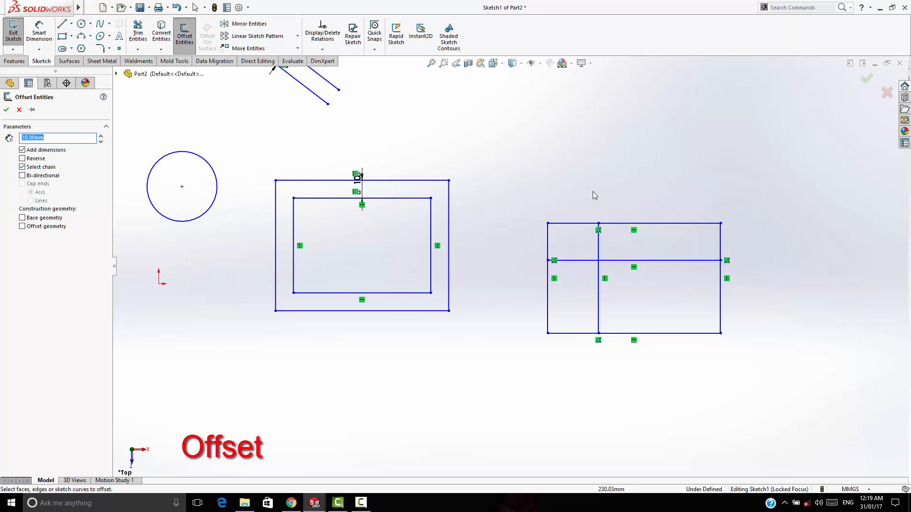
left_click(633, 224)
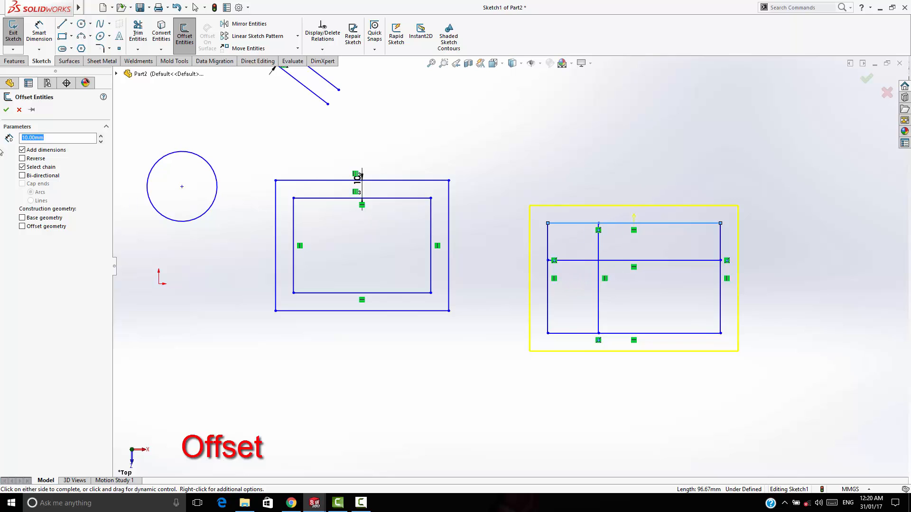
left_click(7, 109)
scroll(528, 211, "up", 4)
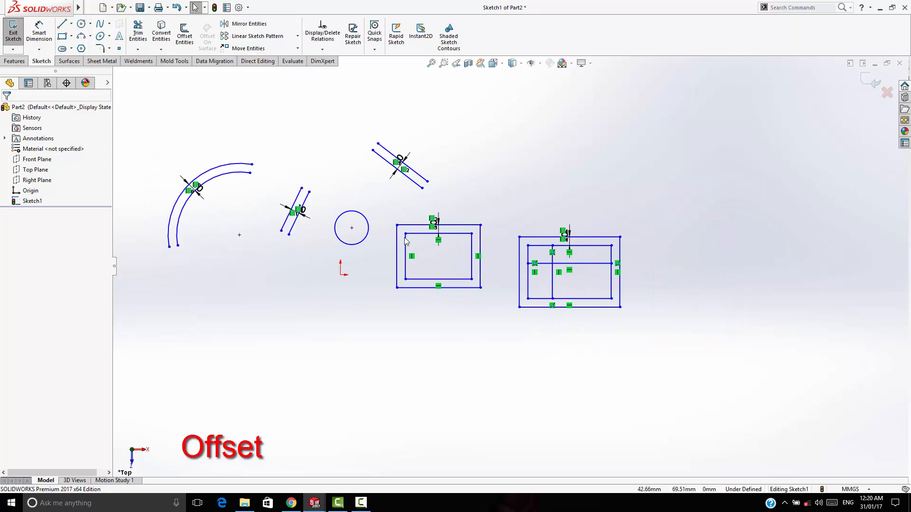
- Sketch a slanted line about 79 mm long above the divided rectangle, descending to the right
scroll(405, 237, "down", 3)
left_click(62, 23)
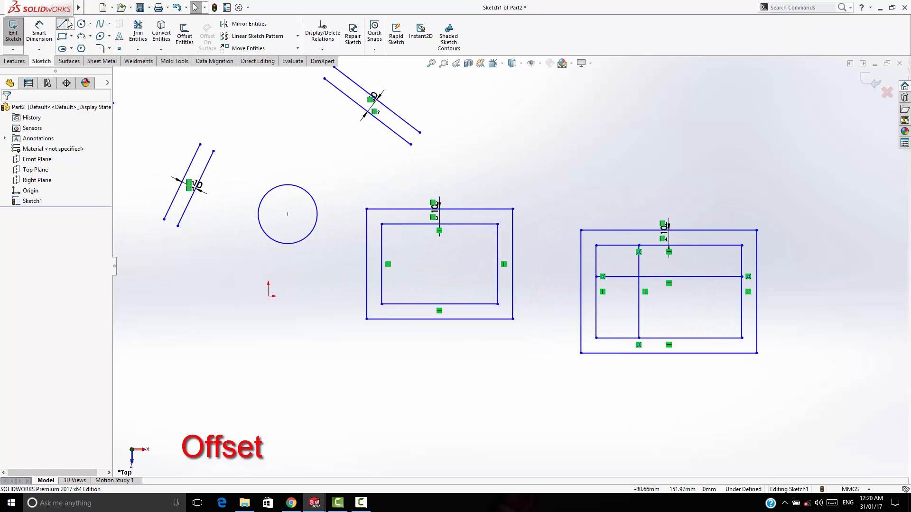
left_click(549, 119)
left_click(660, 161)
right_click(680, 145)
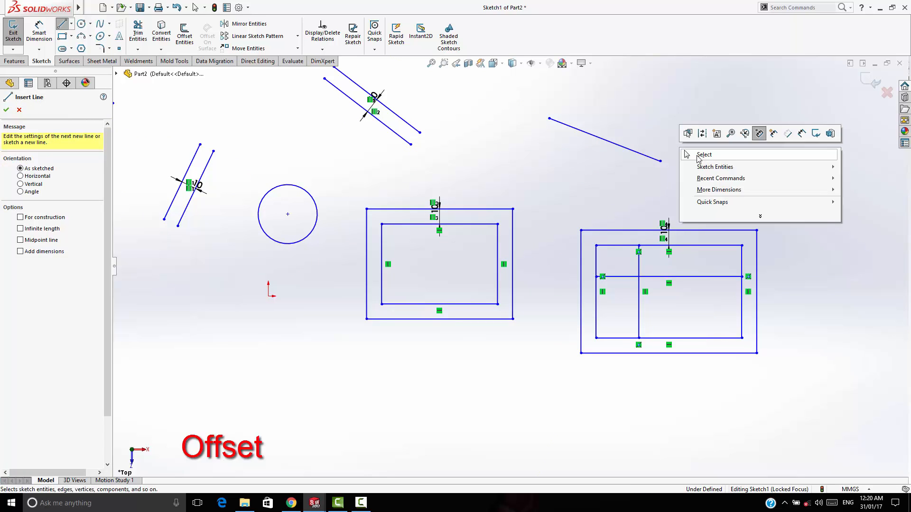
left_click(701, 156)
- Enable Bi-directional in Offset Entities, preview a 10 mm offset on both sides of the new slanted line, and cancel the offset
left_click(184, 36)
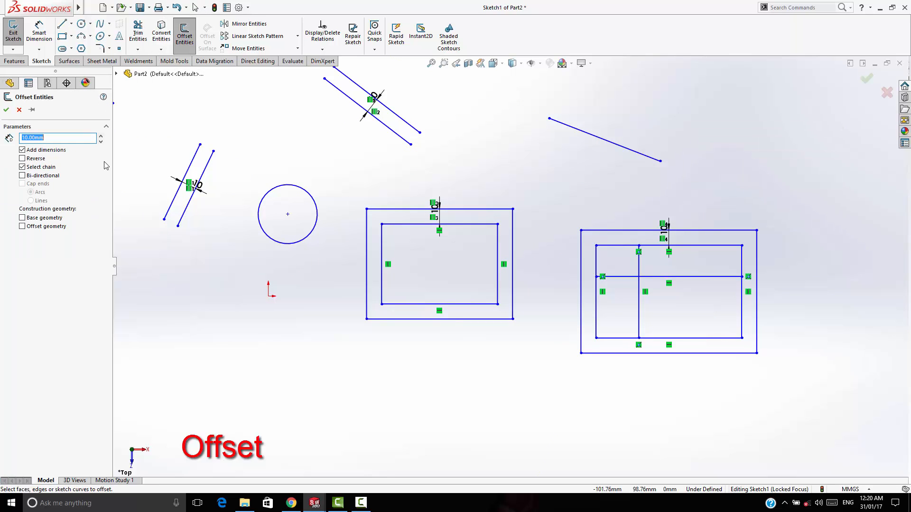
left_click(22, 176)
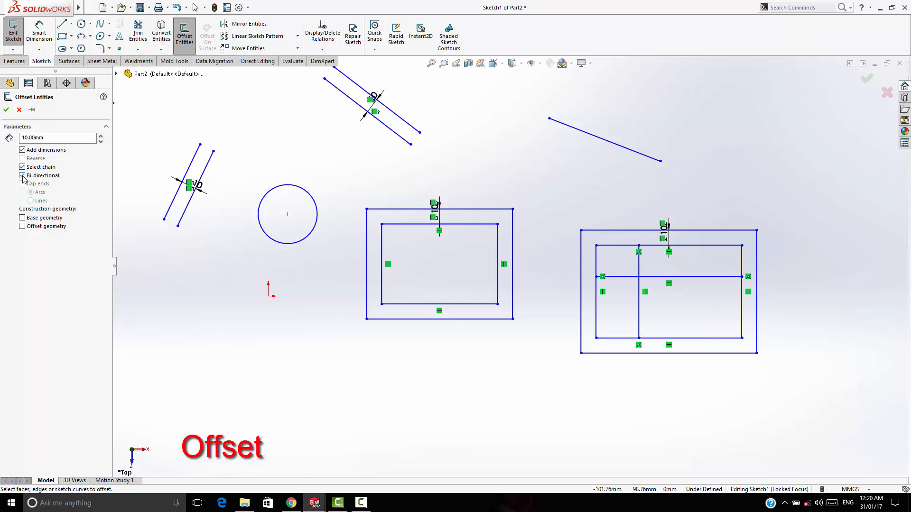
left_click(591, 137)
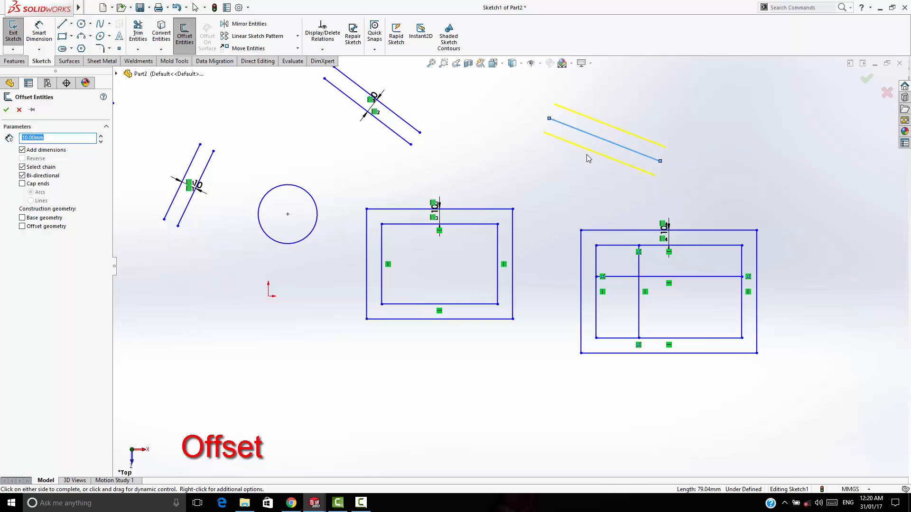
key("Escape")
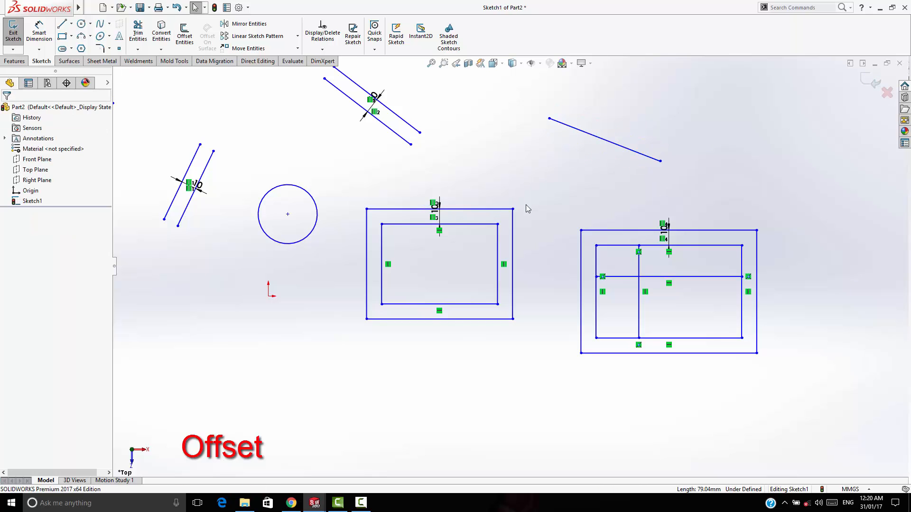
- Delete the inner rectangle of the undivided rectangle pair beside the circle
left_click_drag(507, 221, 371, 313)
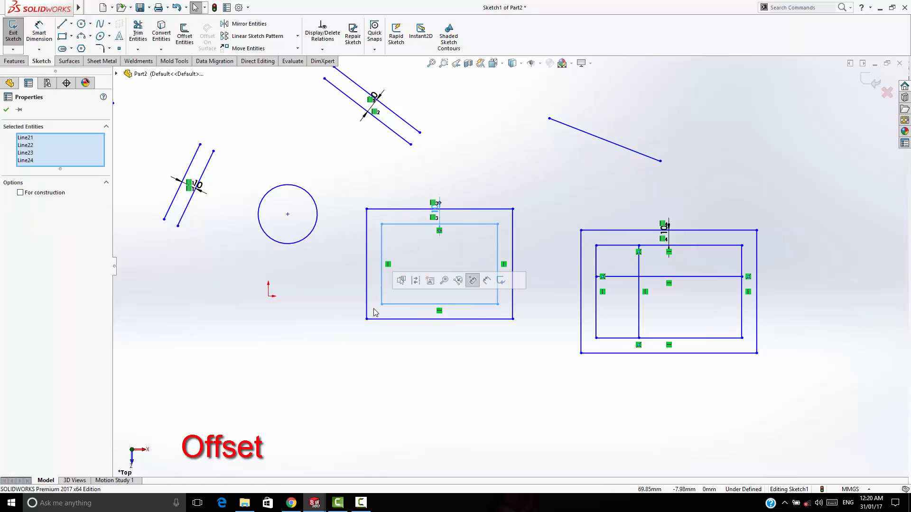
key("Delete")
left_click(366, 237)
- Offset the remaining undivided rectangle 10 mm both inward and outward using Bi-directional with Select chain
left_click(184, 33)
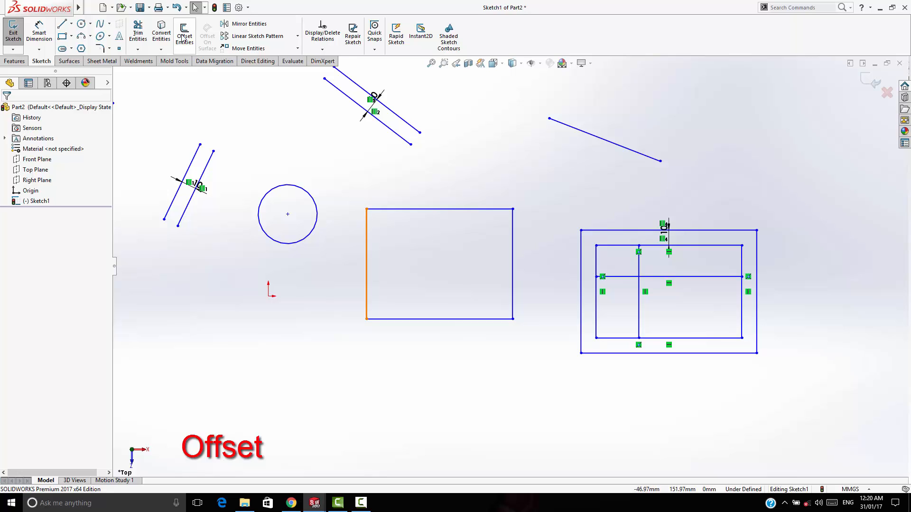
left_click(437, 209)
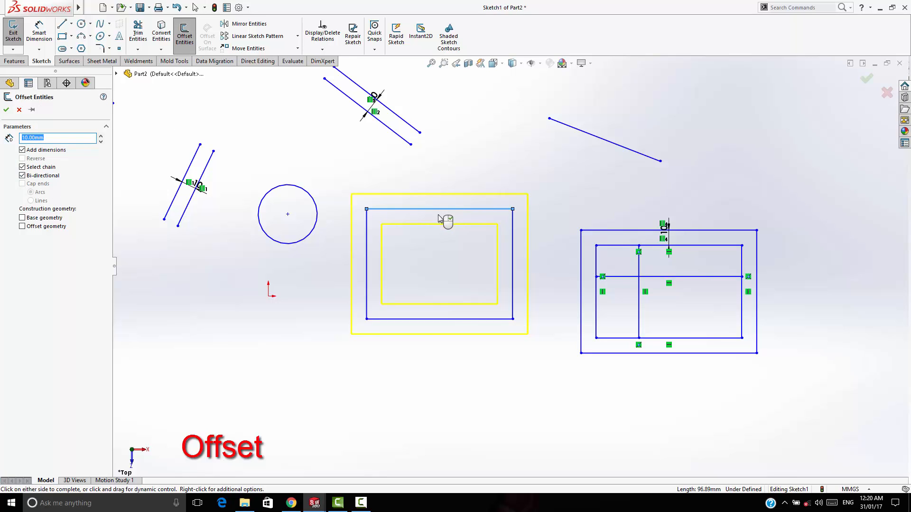
left_click(6, 110)
scroll(594, 174, "up", 1)
scroll(594, 173, "down", 1)
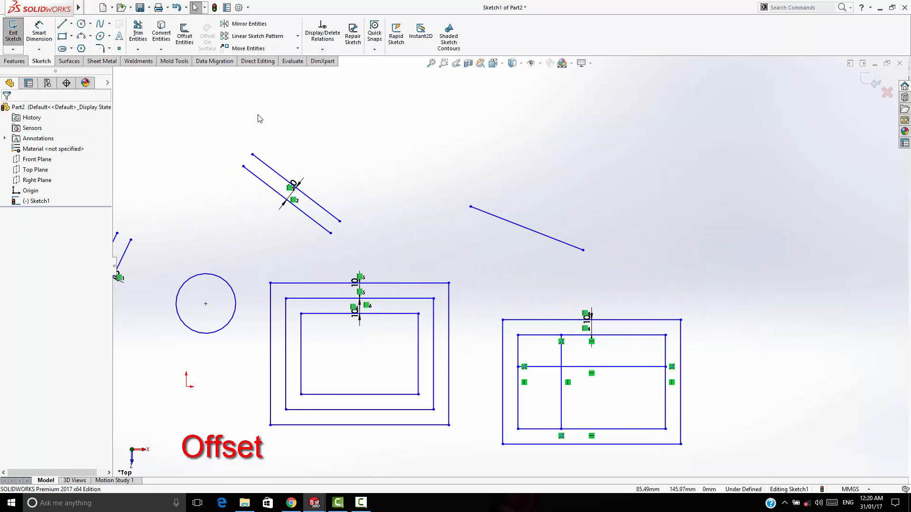
- Offset the single slanted line 10 mm to both sides without cap ends, making both base and offset geometry construction lines
left_click(185, 34)
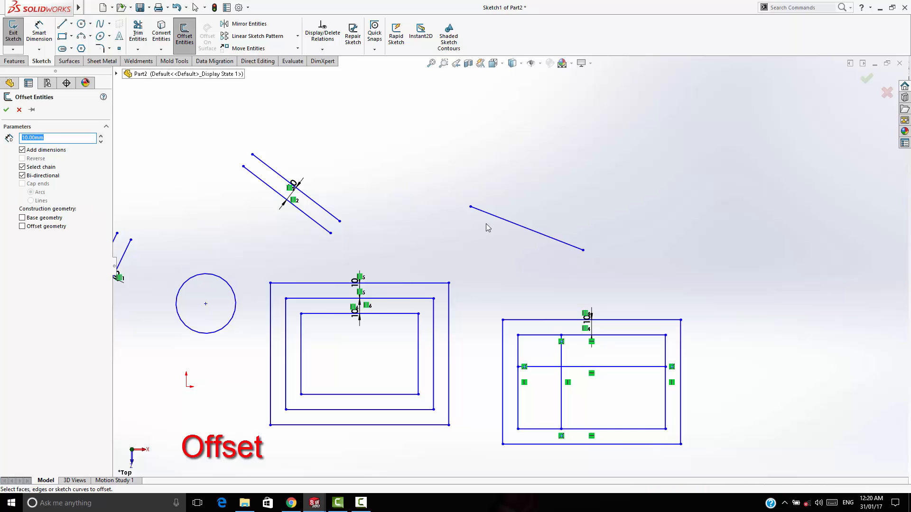
left_click(502, 220)
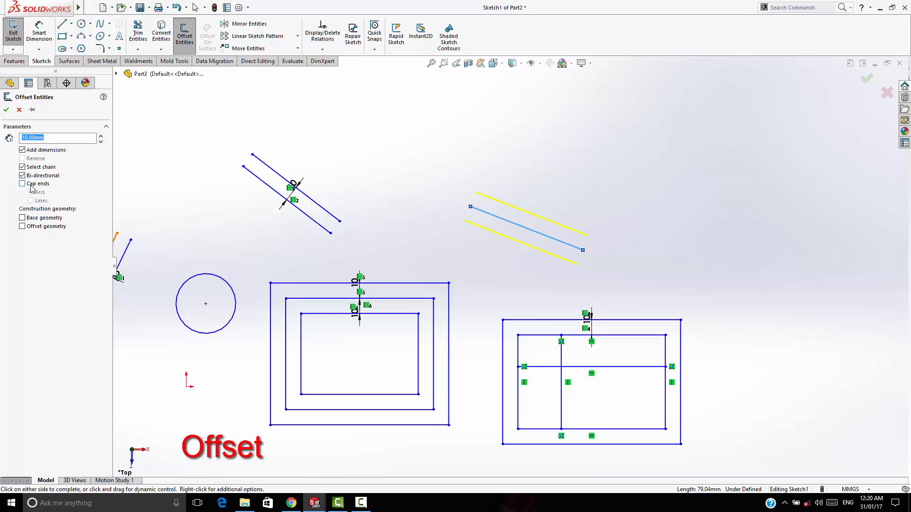
left_click(22, 183)
left_click(22, 184)
left_click(21, 217)
left_click(21, 227)
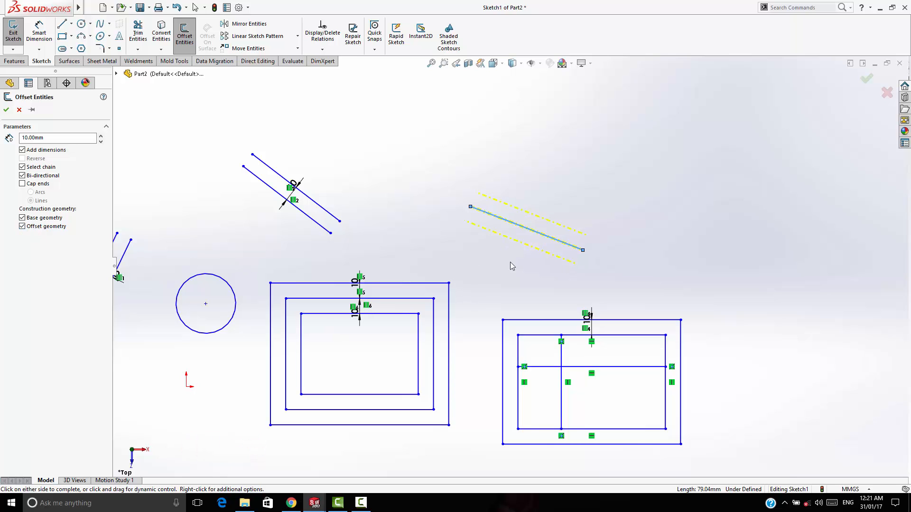
left_click(6, 110)
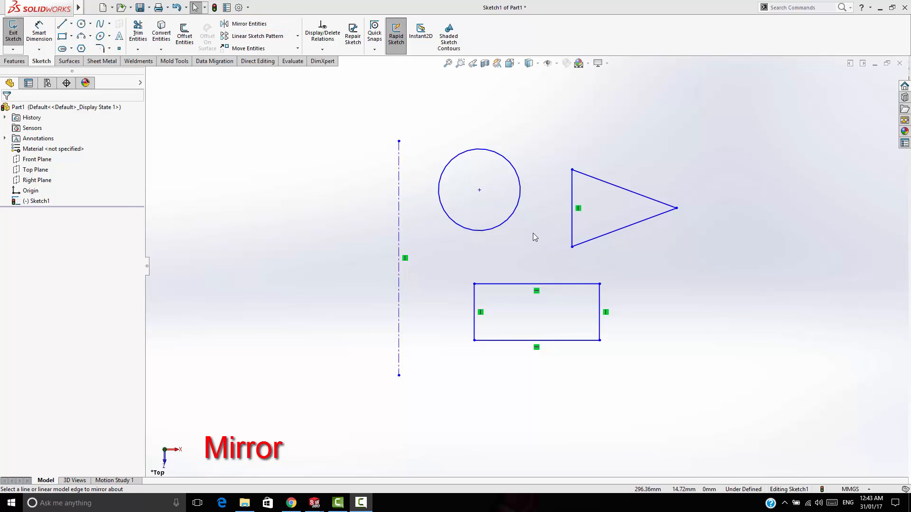
- Mirror the circle, triangle and rectangle about the vertical centerline with Mirror Entities
mouse_move(693, 120)
left_mouse_down()
mouse_move(432, 229)
mouse_move(291, 376)
mouse_move(294, 386)
left_mouse_up()
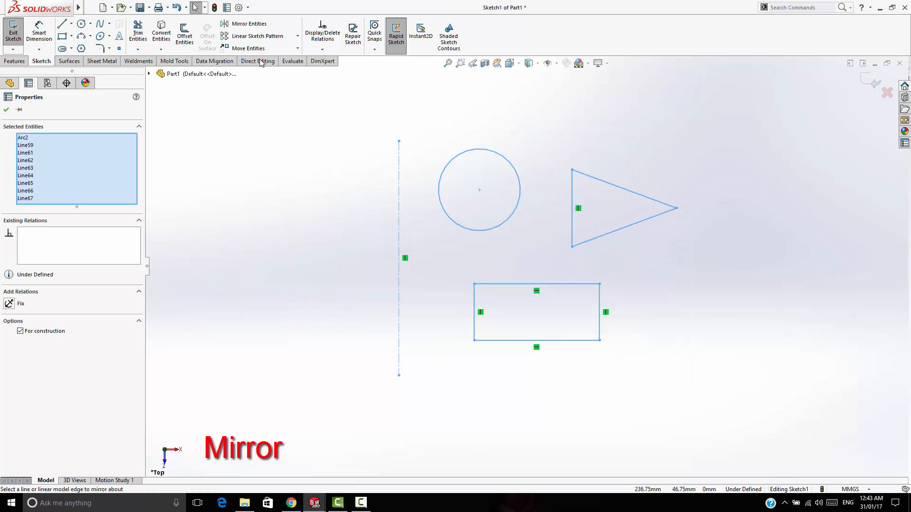
left_click(253, 28)
key("f")
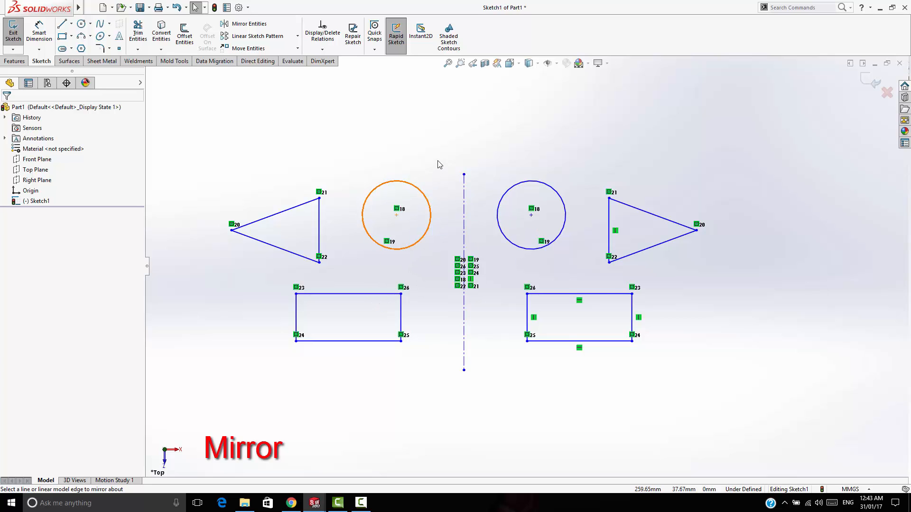
- Delete the mirrored circle, triangle and rectangle to the left of the centerline
left_click_drag(440, 158, 219, 340)
left_click(224, 346)
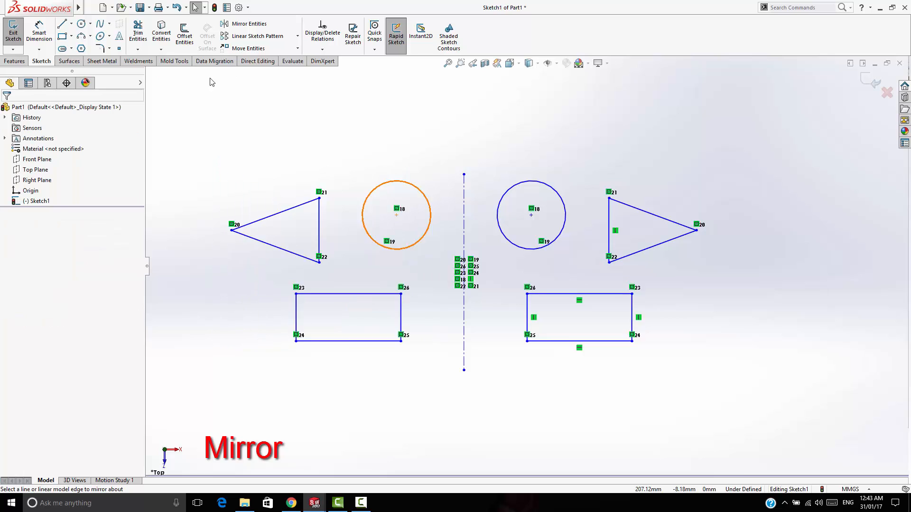
key("Delete")
- Sketch a horizontal line above the circle and triangle, starting just right of the centerline's upper end
left_click(61, 24)
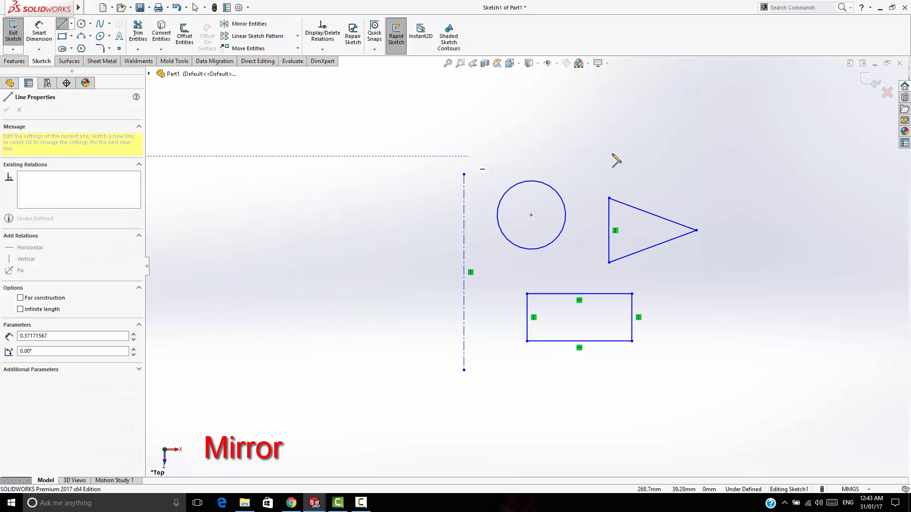
left_click_drag(613, 155, 655, 156)
right_click(657, 137)
left_click(668, 144)
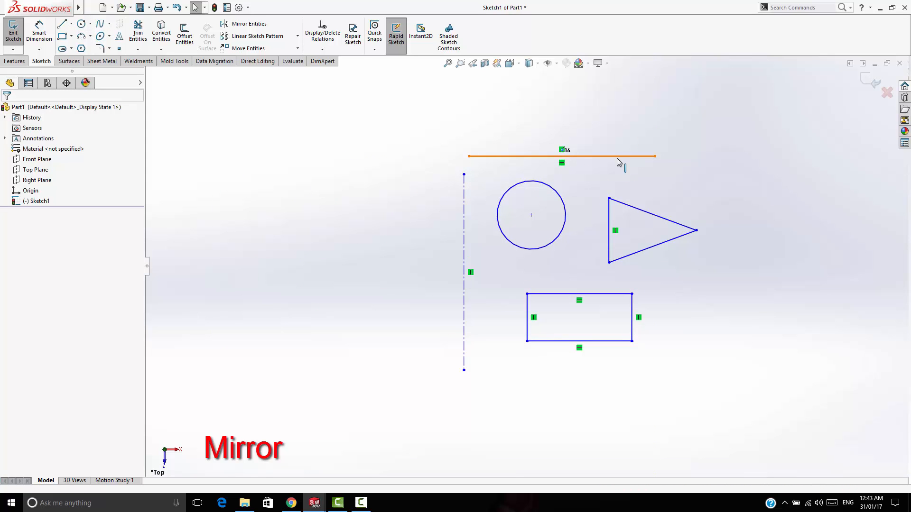
- Convert the horizontal line above the circle and triangle into a construction line
left_click(617, 158)
left_click(712, 128)
left_click(652, 197)
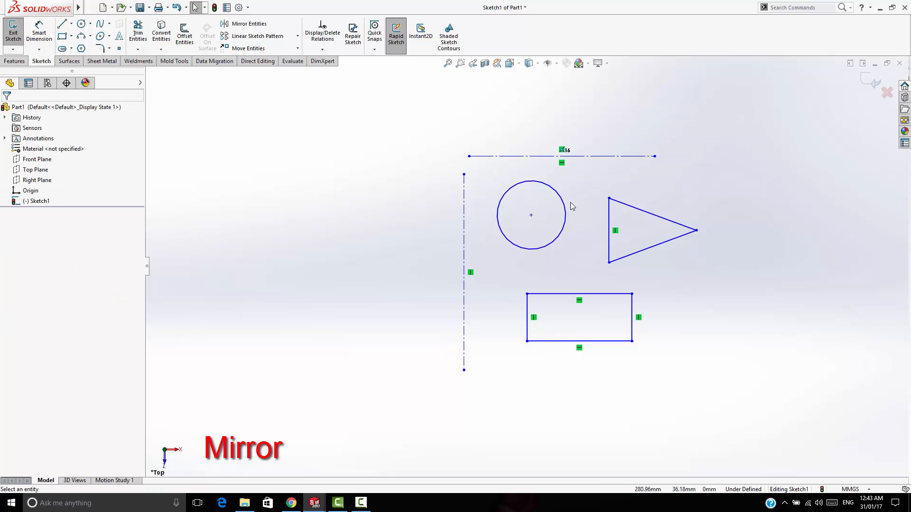
- Try mirroring the circle, triangle and rectangle about the horizontal centerline and about the vertical centerline
left_click_drag(697, 181, 498, 358)
left_click(244, 23)
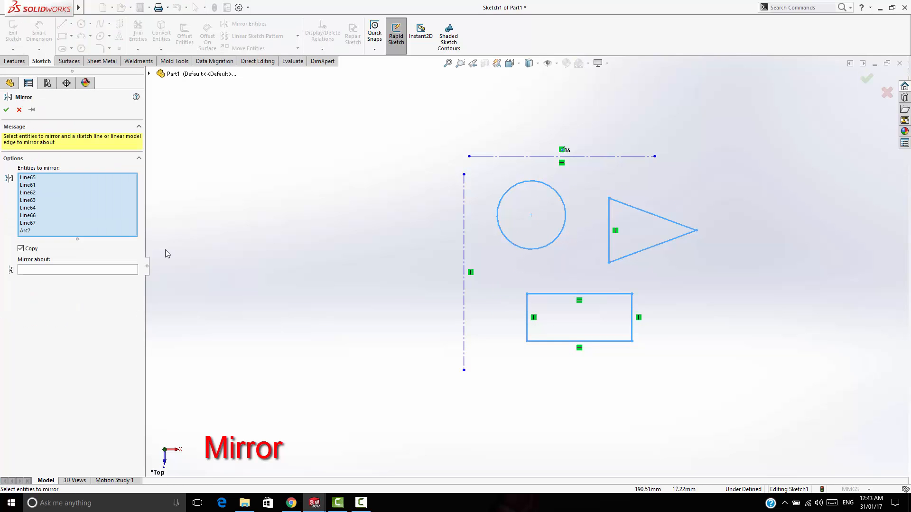
left_click(53, 271)
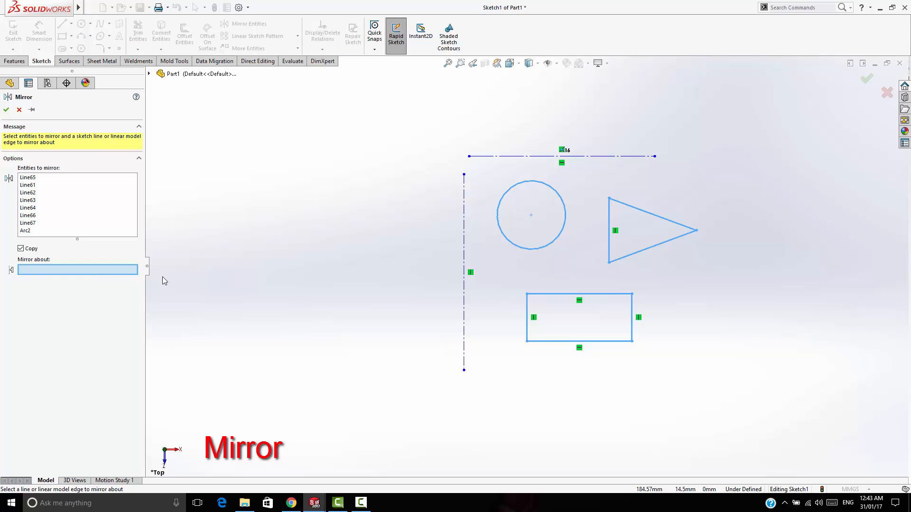
left_click(500, 157)
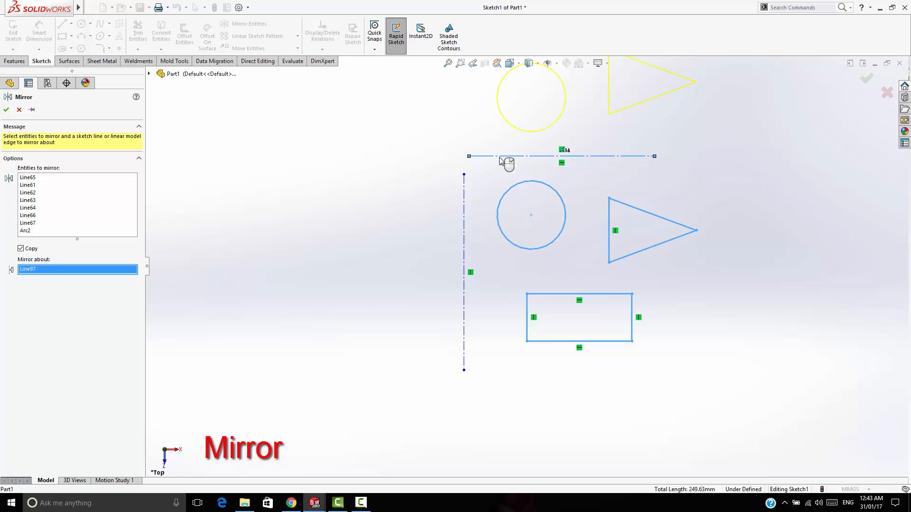
left_click(465, 227)
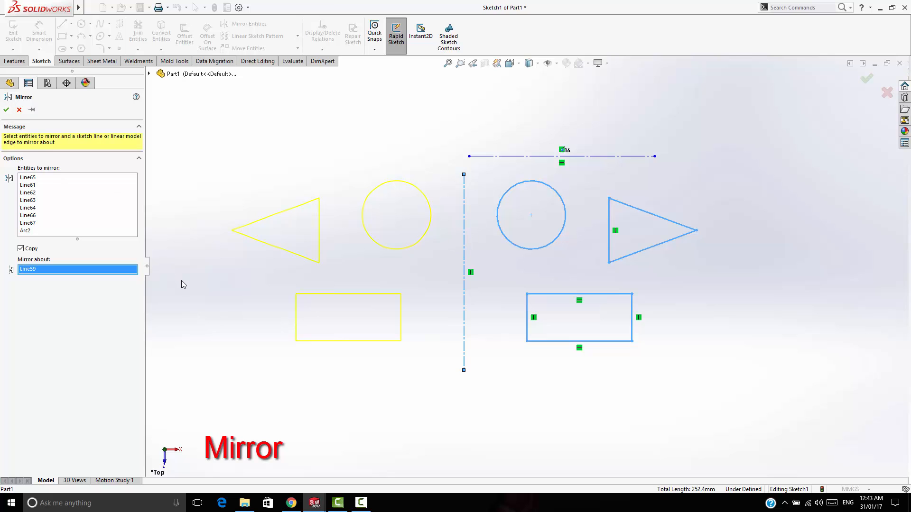
left_click(19, 110)
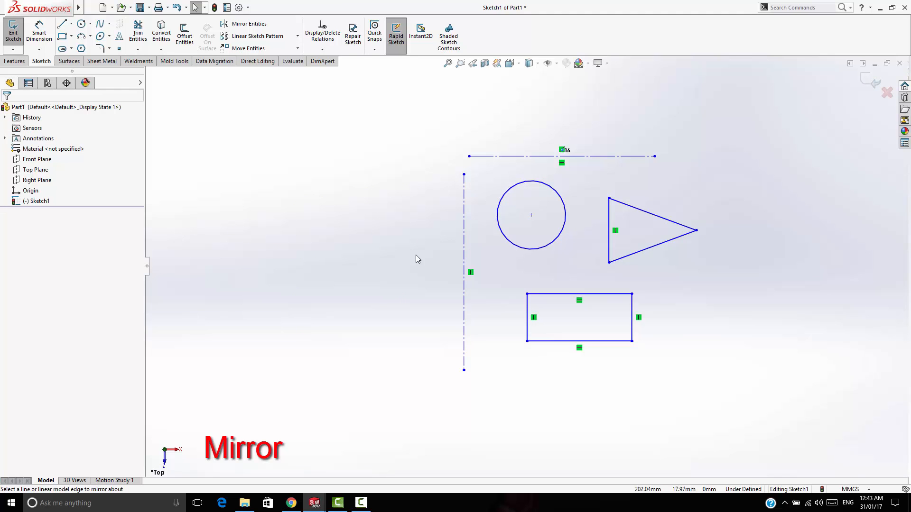
mouse_move(685, 122)
left_mouse_down()
mouse_move(383, 378)
mouse_move(365, 404)
left_mouse_up()
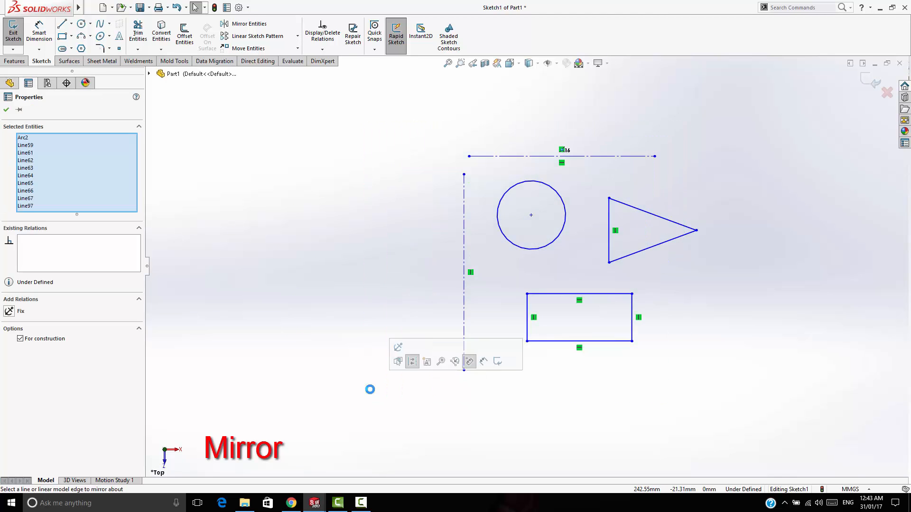
left_click(247, 23)
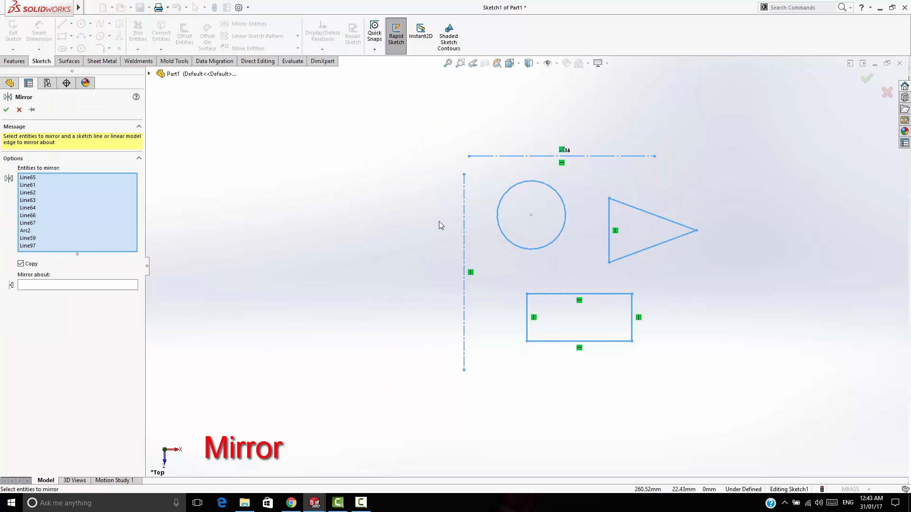
left_click(19, 110)
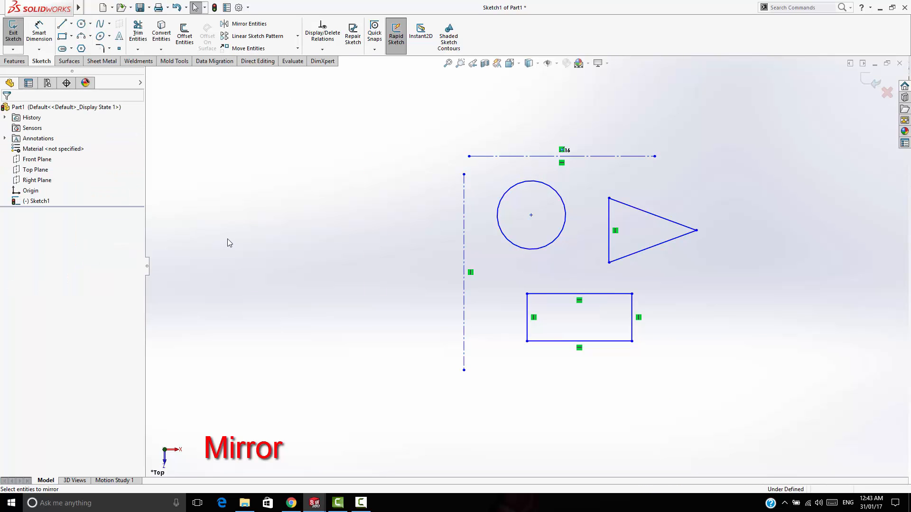
- Mirror the circle, triangle and rectangle about the vertical centerline with the Copy option off
left_click(241, 25)
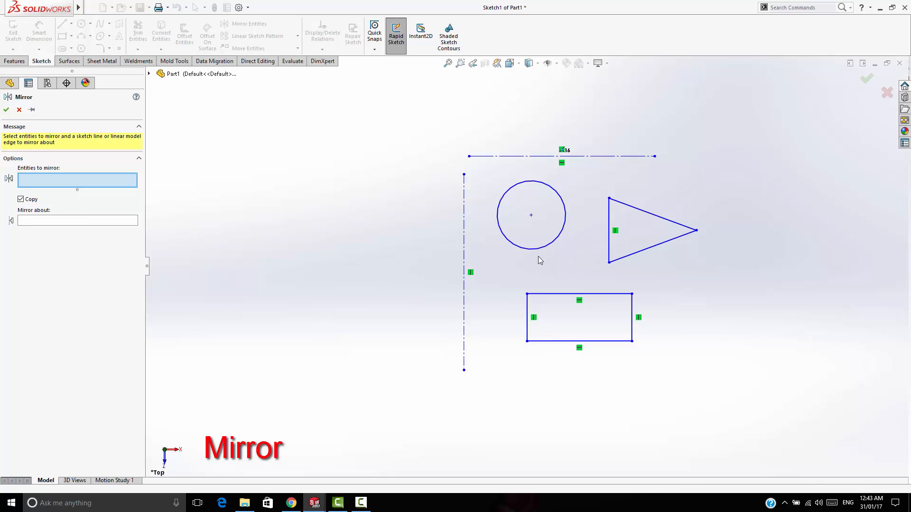
left_click_drag(675, 186, 475, 362)
left_click(46, 274)
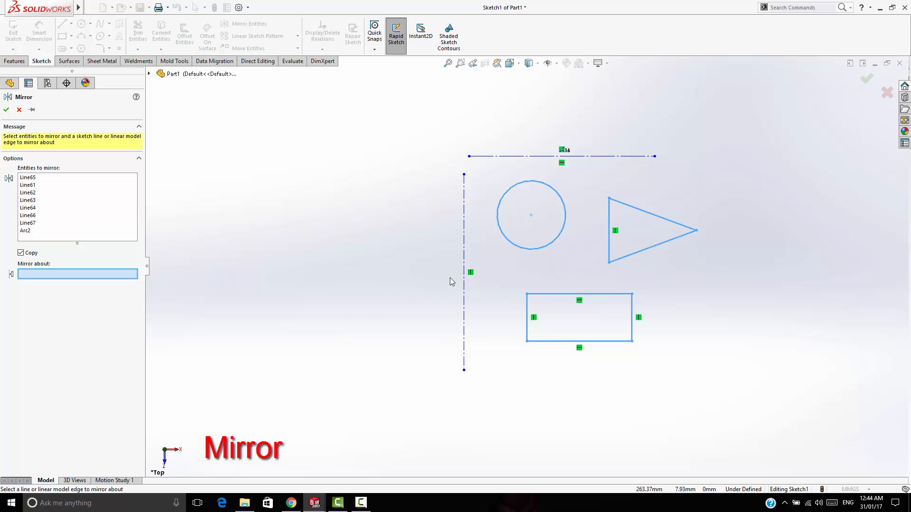
left_click(21, 253)
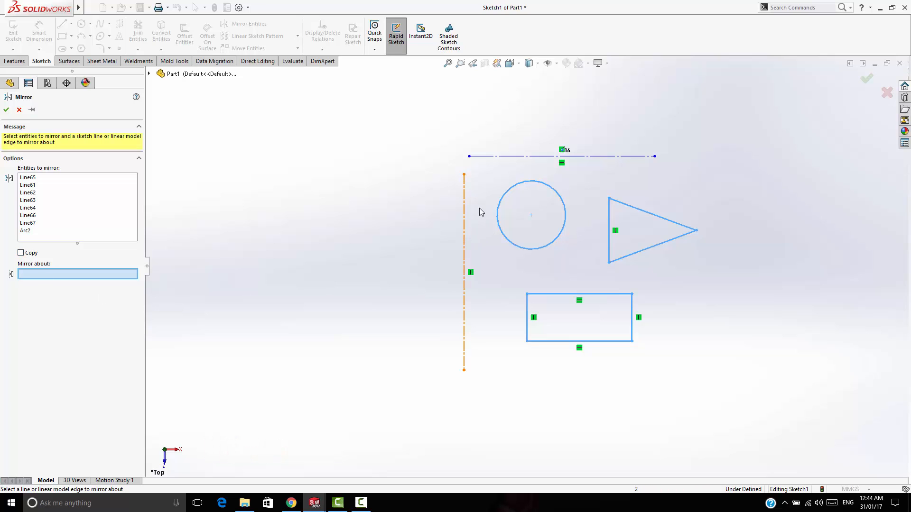
left_click(465, 228)
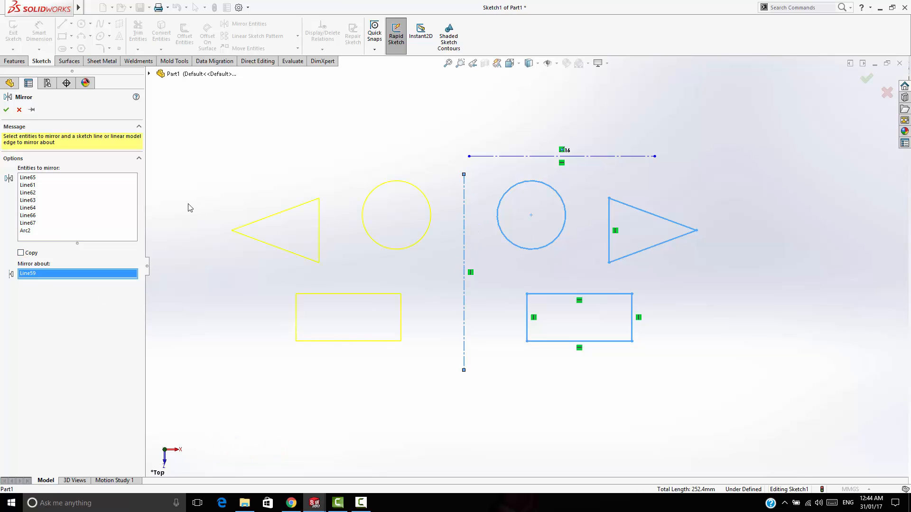
left_click(6, 110)
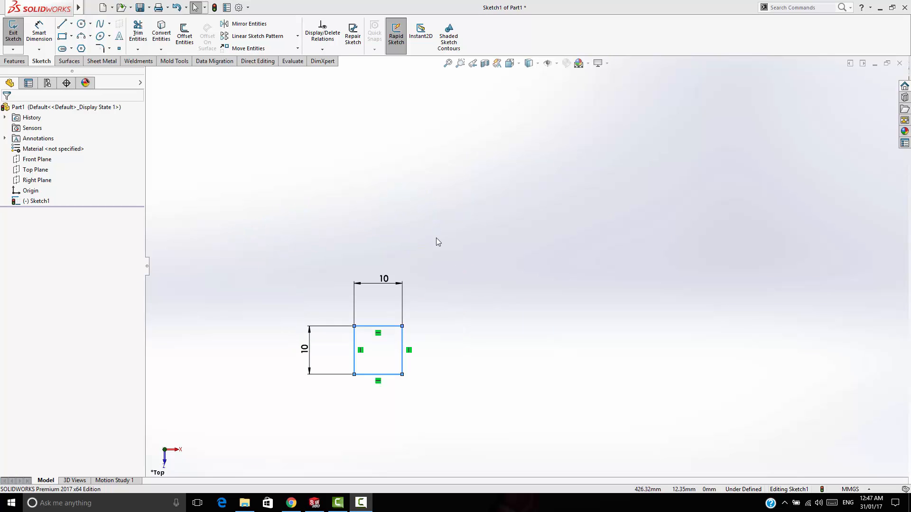
- Start a Linear Sketch Pattern and reselect the four lines of the 10 mm square as the entities to pattern
left_click(256, 37)
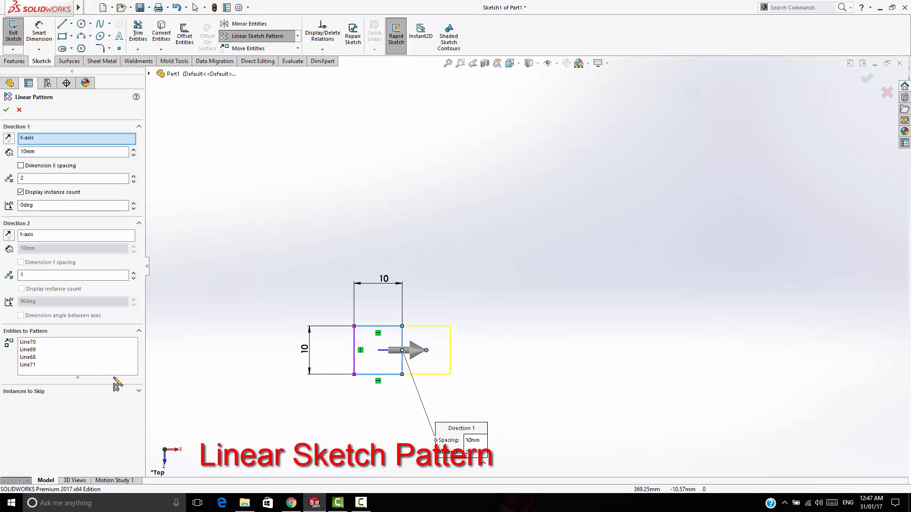
right_click(83, 356)
left_click(103, 364)
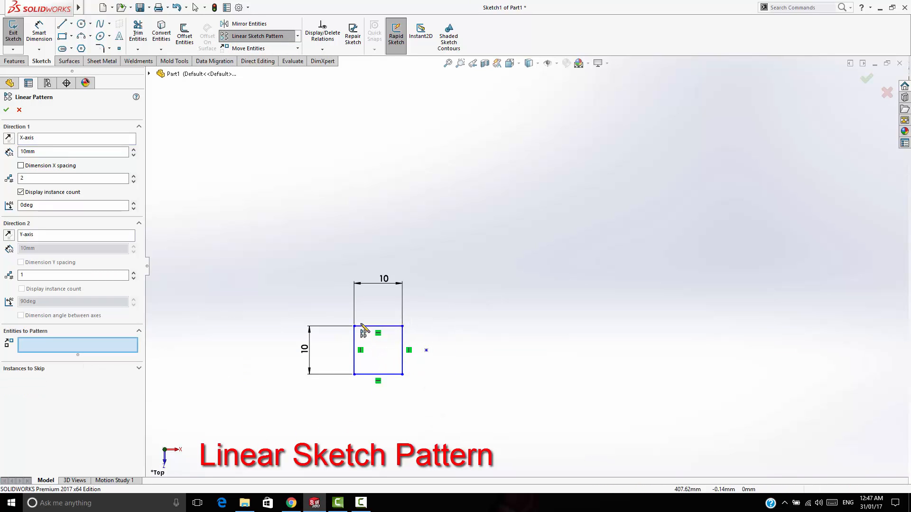
left_click(402, 346)
left_click(393, 327)
left_click(355, 351)
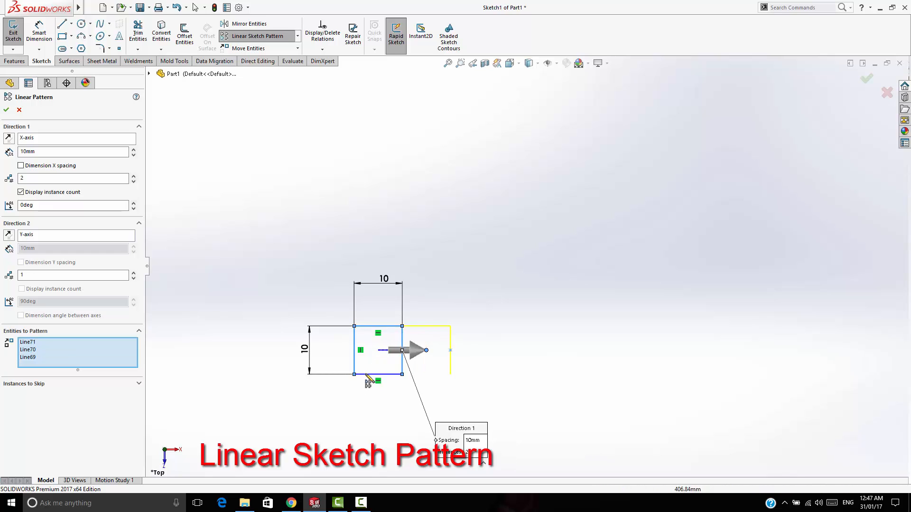
left_click(370, 374)
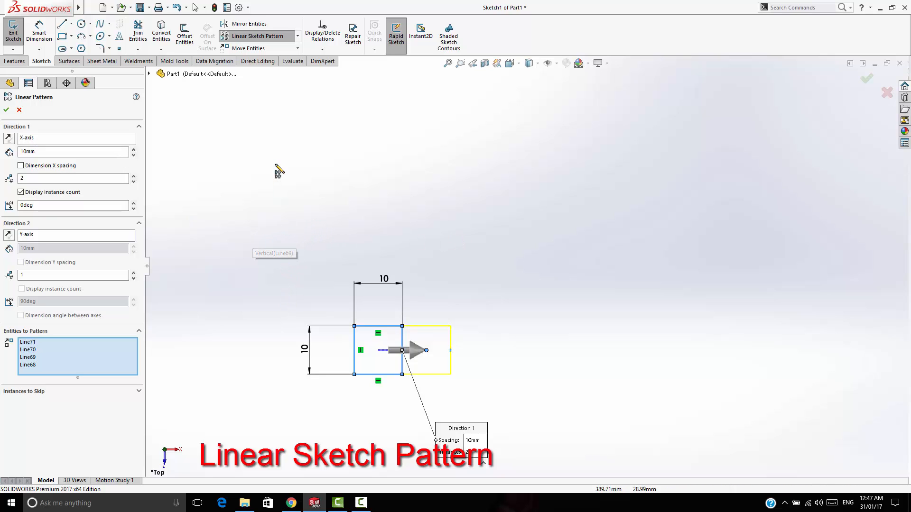
- Set the Direction 1 pattern to 15 mm spacing and 10 instances, with the X spacing dimensioned
left_click(43, 152)
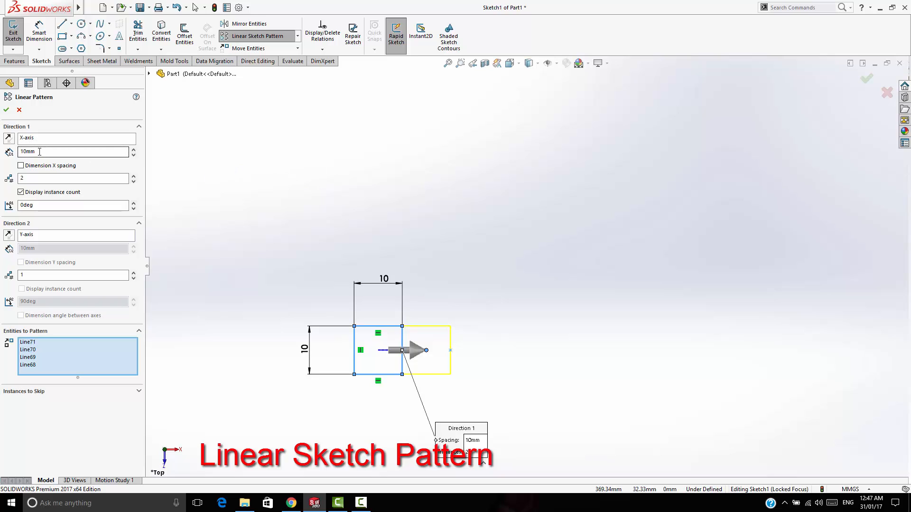
left_click(67, 208)
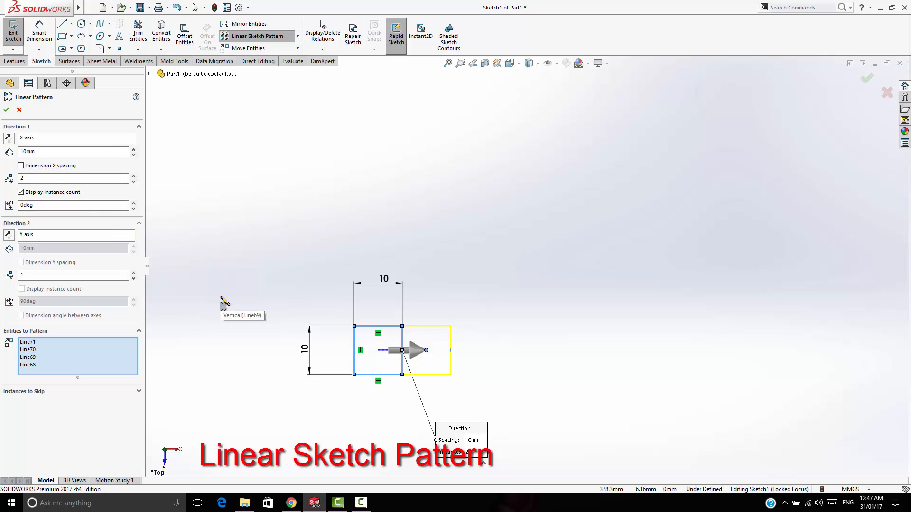
double_click(40, 151)
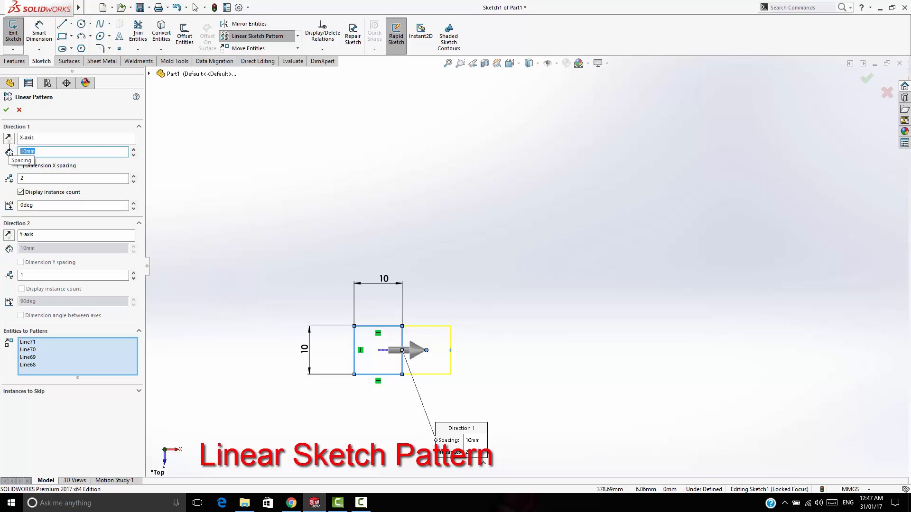
type("15")
left_click(31, 177)
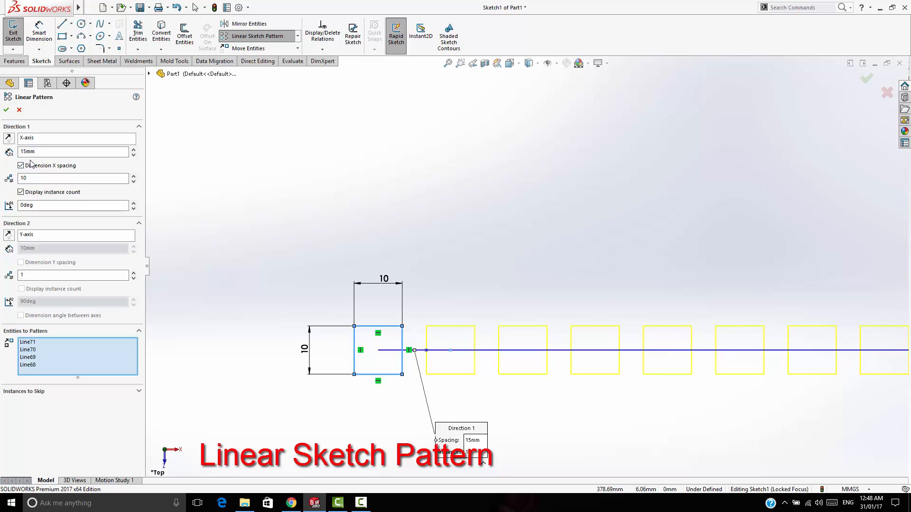
- Try a Direction 1 angle of 45 degrees and set it back to 0 degrees
left_click(20, 205)
type("45")
left_click(80, 179)
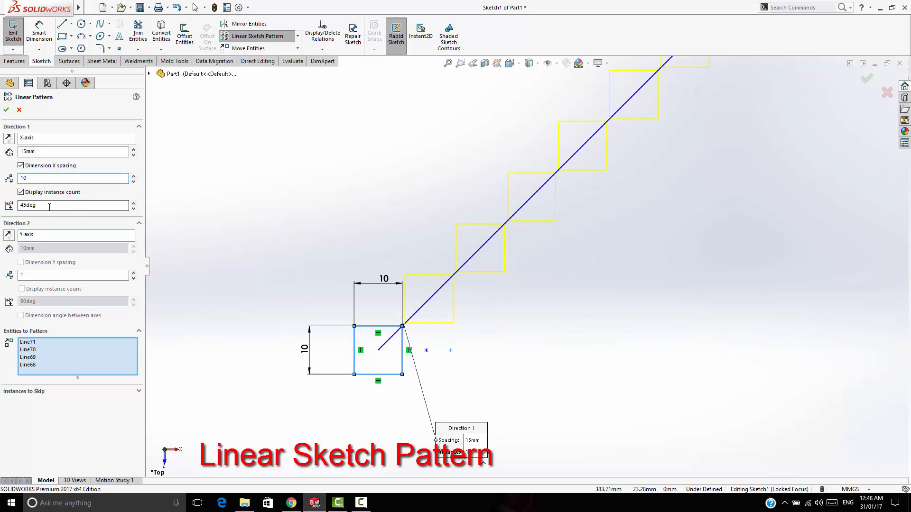
left_click_drag(51, 206, 2, 202)
type("0")
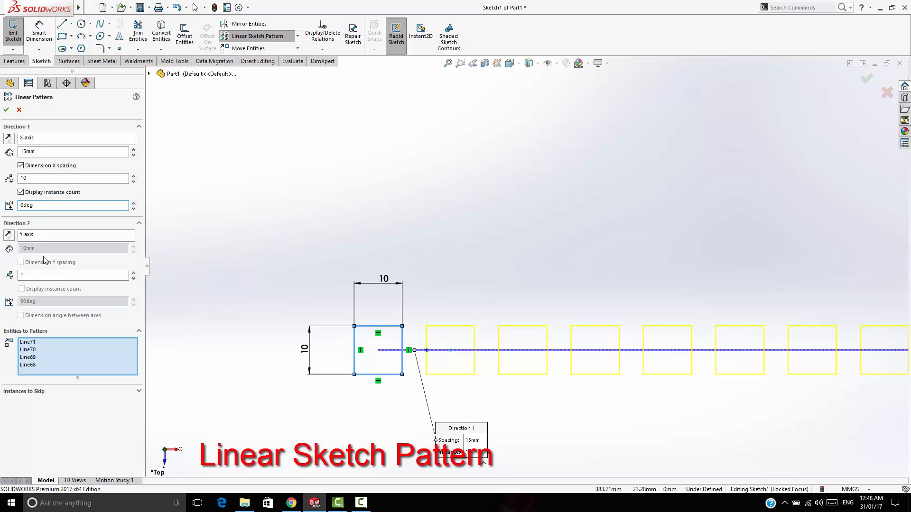
- Set the number of pattern instances along the Y-axis in Direction 2 to 10
left_click(14, 274)
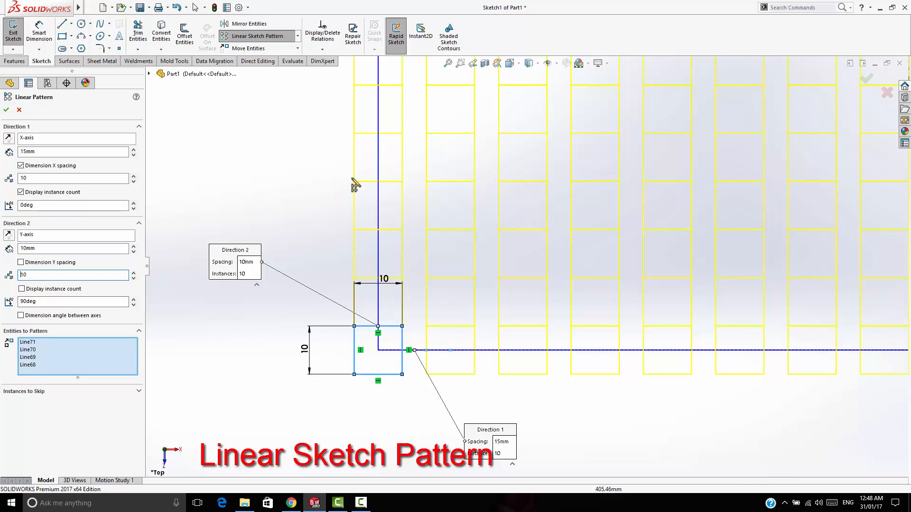
scroll(401, 225, "up", 3)
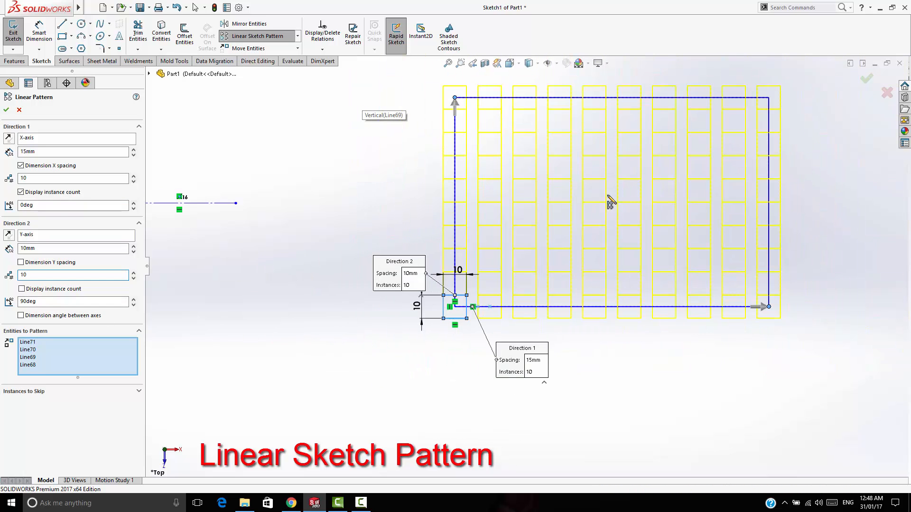
scroll(610, 201, "down", 2)
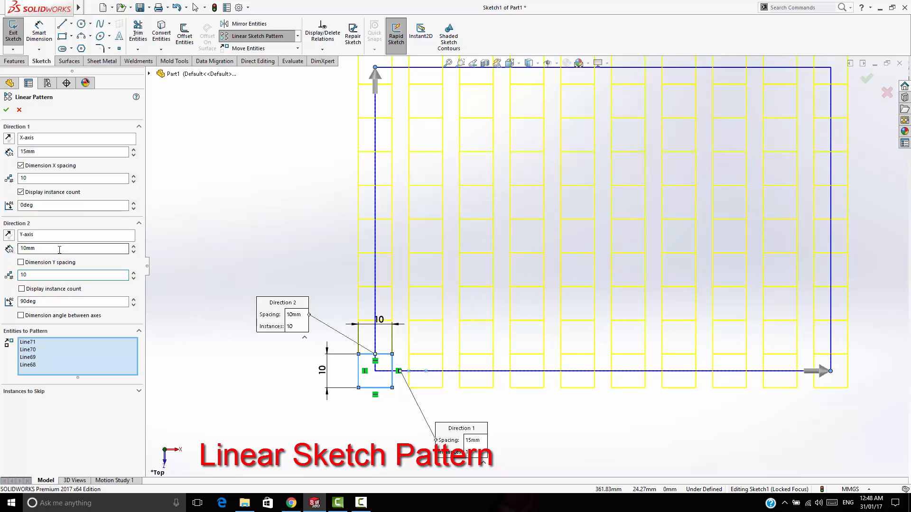
- Set the Direction 2 spacing to 15 mm, with the instance count displayed and the Y spacing dimensioned
left_click_drag(39, 249, 1, 241)
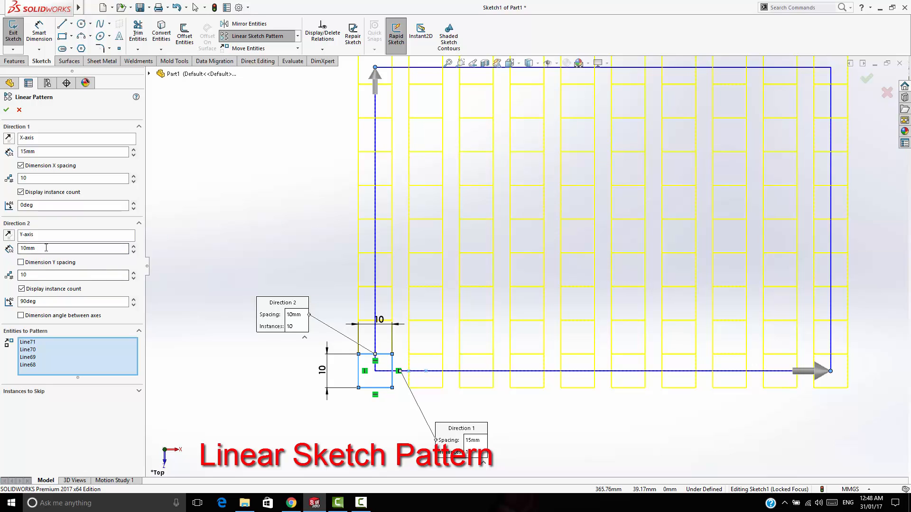
left_click_drag(46, 248, 2, 242)
type("1")
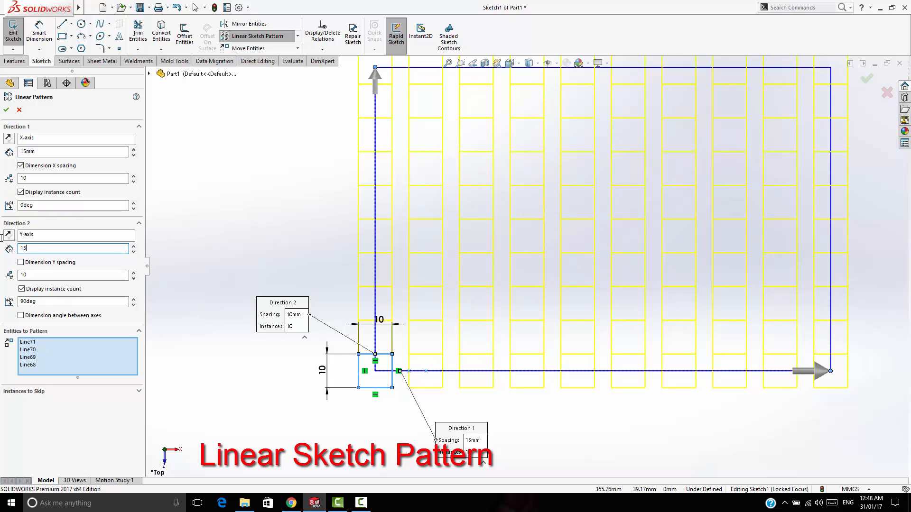
type("5")
key("Return")
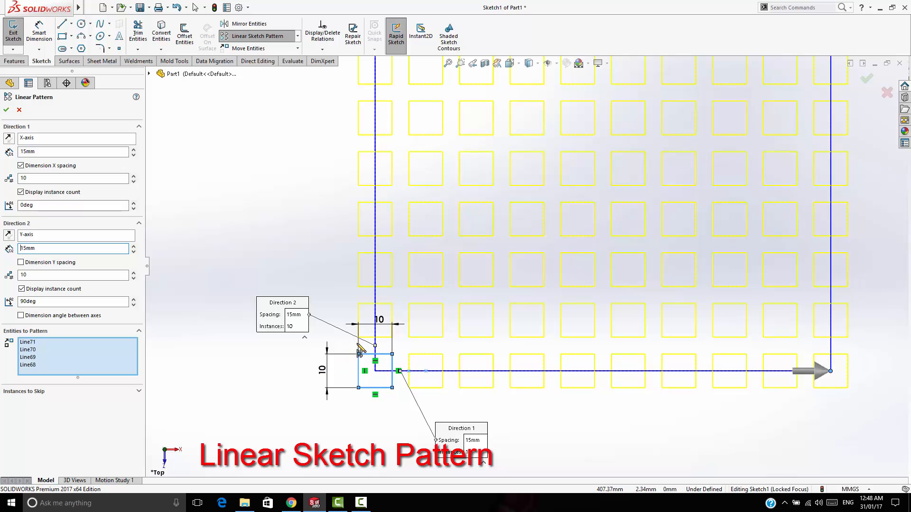
left_click(21, 262)
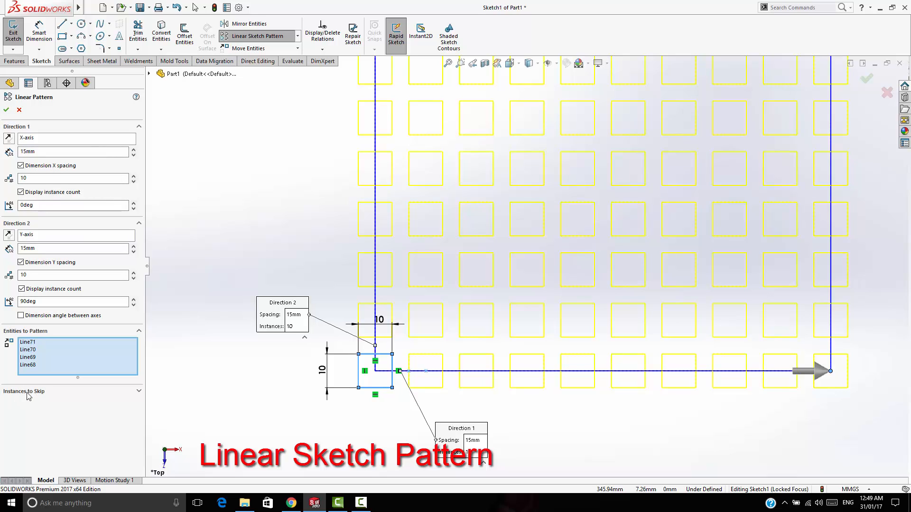
- Skip the pattern instances (4,5) and (6,6) in the grid of squares
left_click(48, 392)
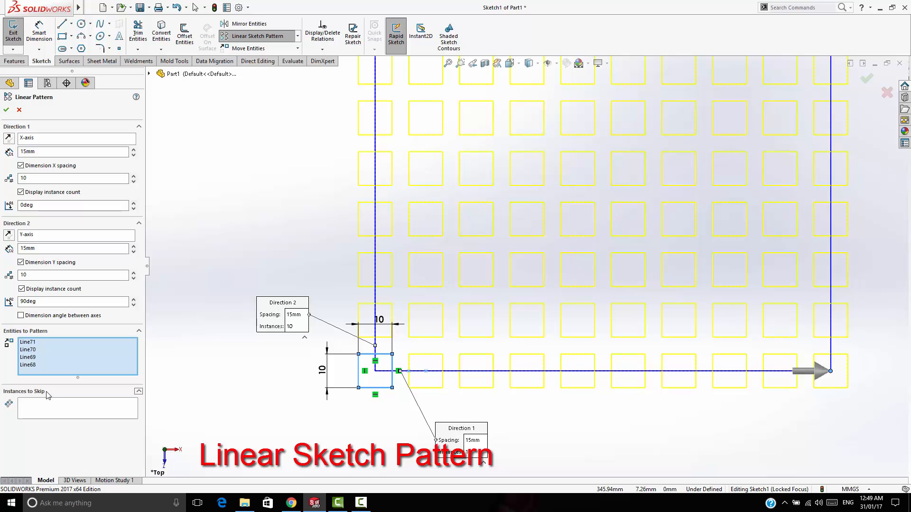
left_click(74, 415)
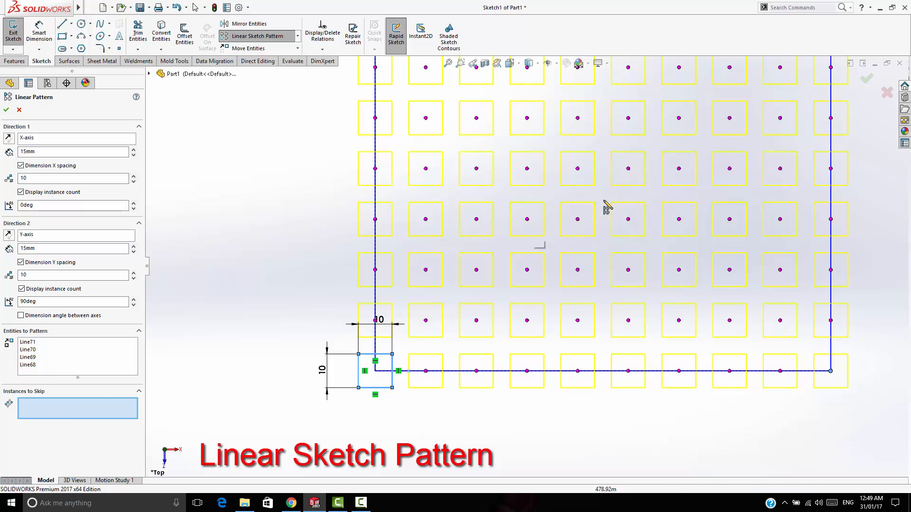
left_click(527, 169)
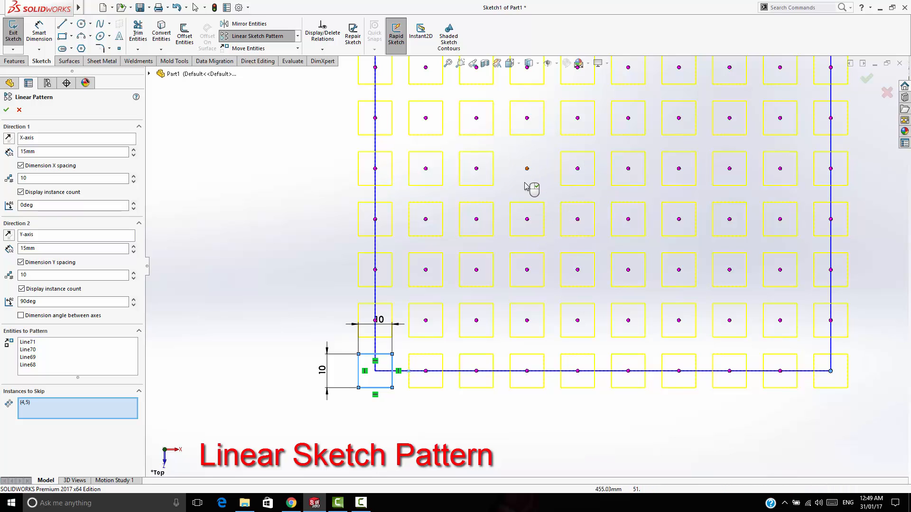
left_click(628, 118)
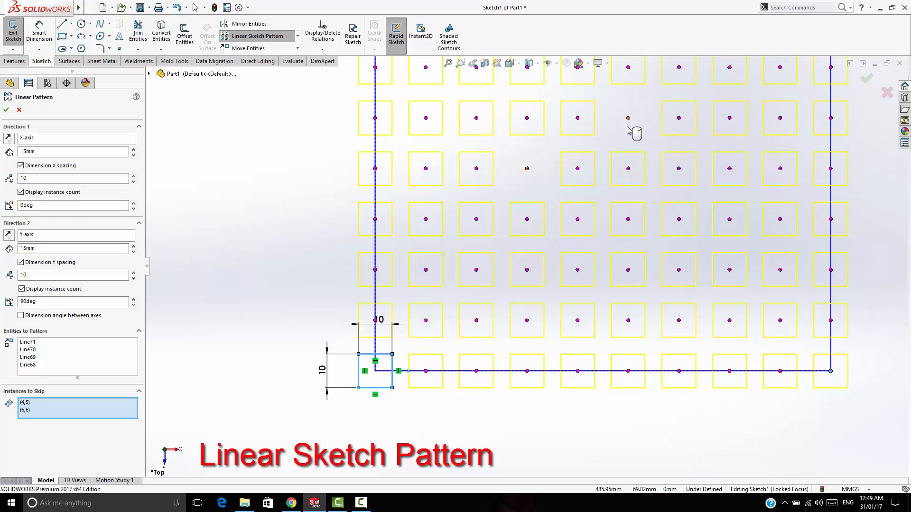
- Skip pattern instance (4,6) as well, then accept the linear pattern and turn off the display of sketch relations
left_click(527, 119)
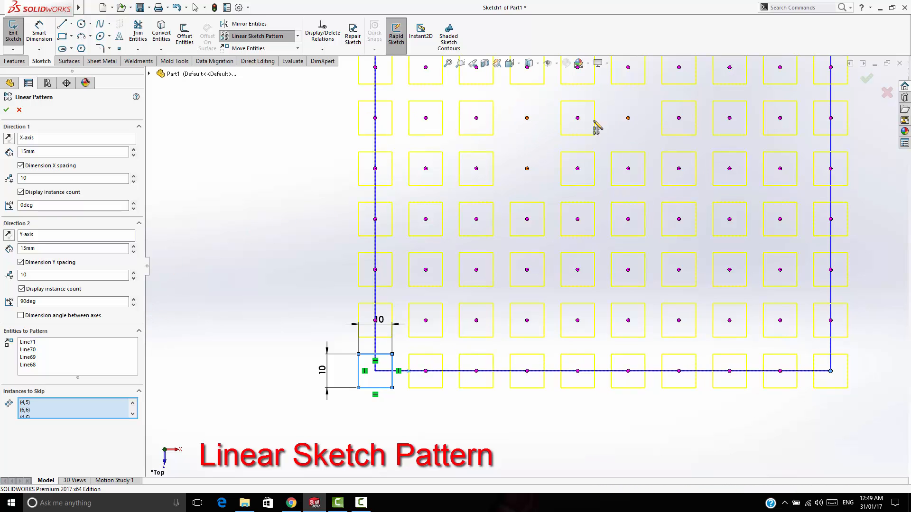
scroll(526, 215, "up", 3)
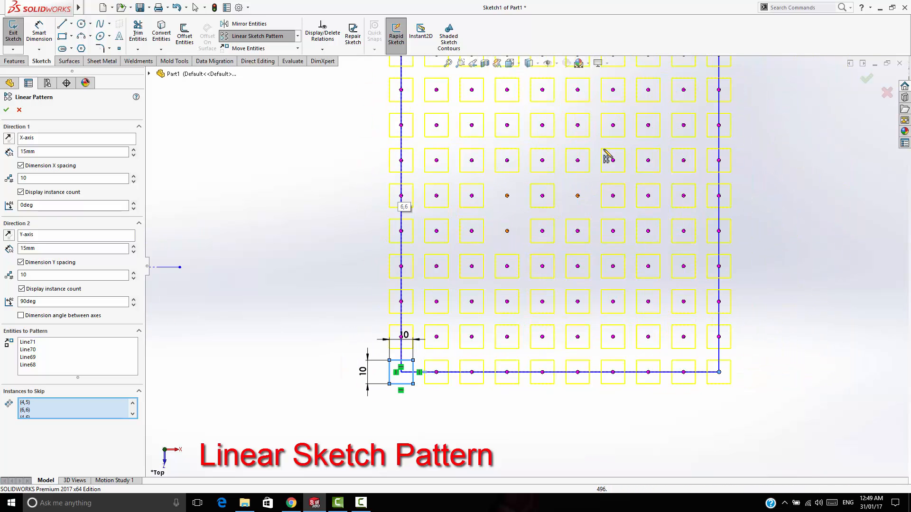
scroll(469, 287, "down", 1)
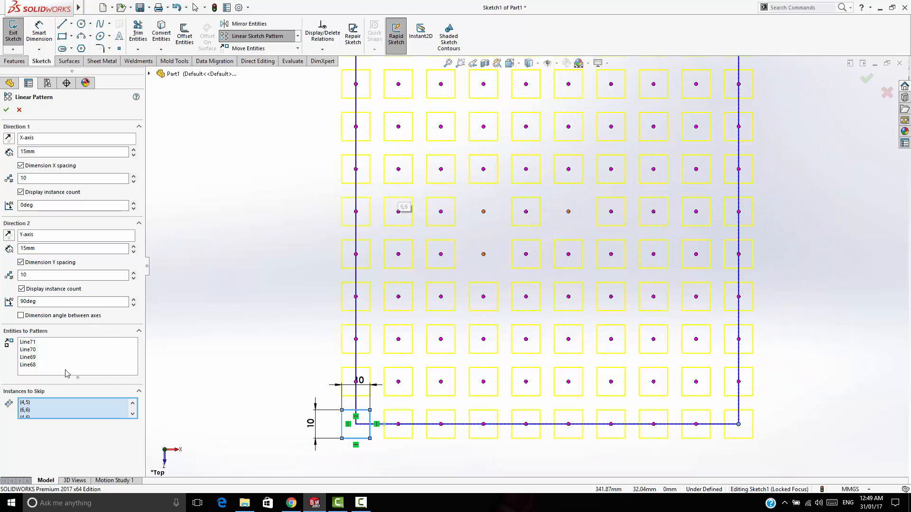
left_click(7, 110)
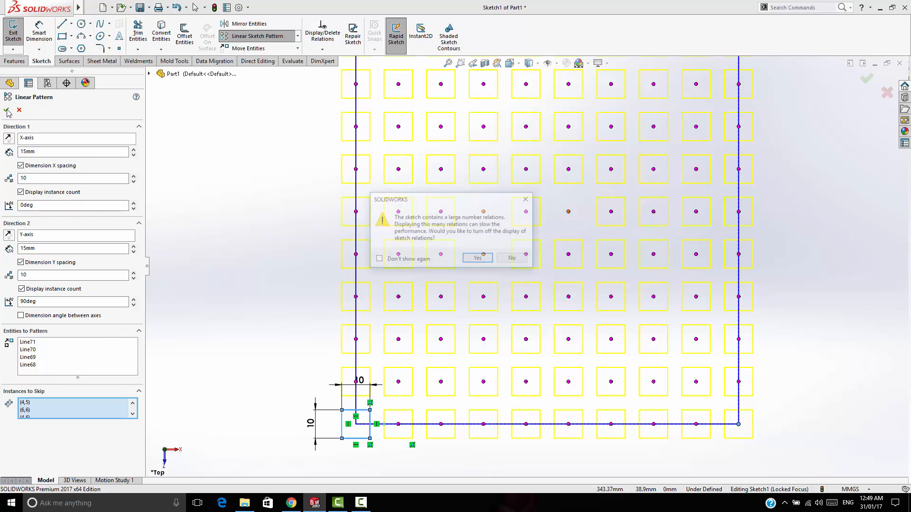
left_click(478, 259)
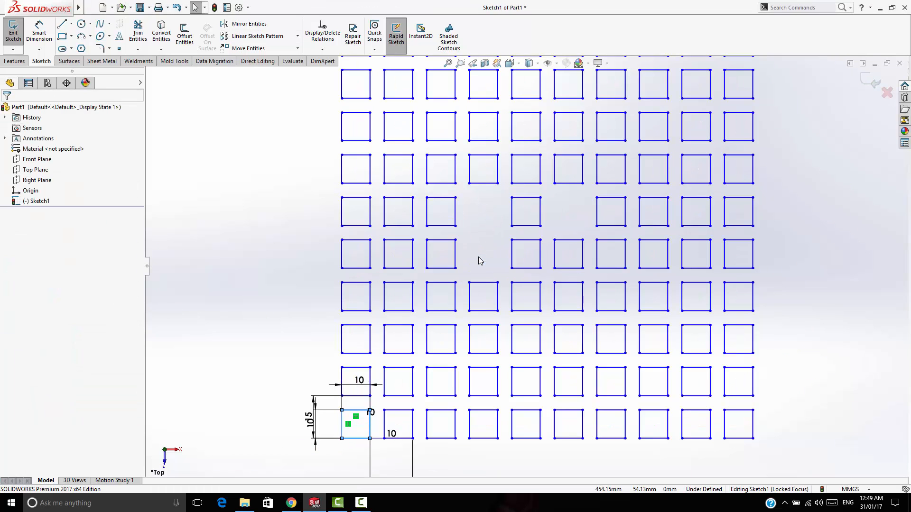
left_click(732, 305)
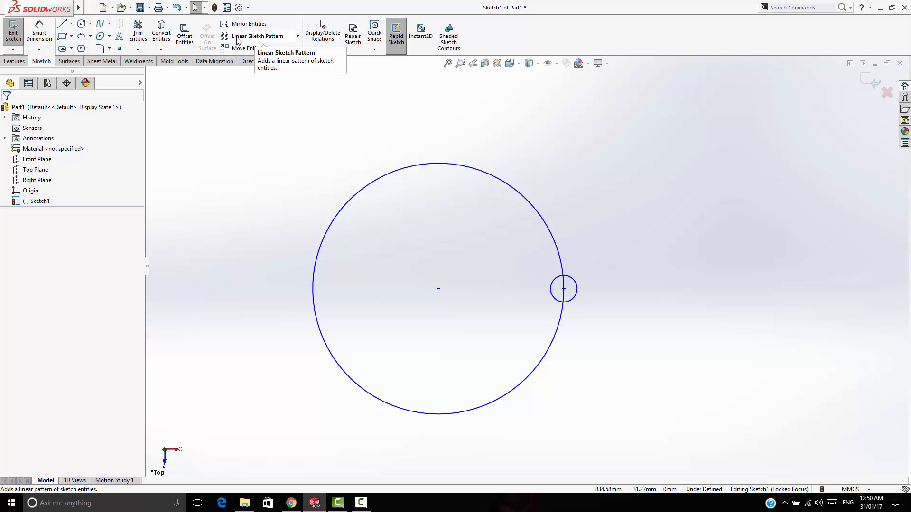
- Start a Circular Sketch Pattern of the small circle about the large circle's centre point with 12 instances
left_click(298, 37)
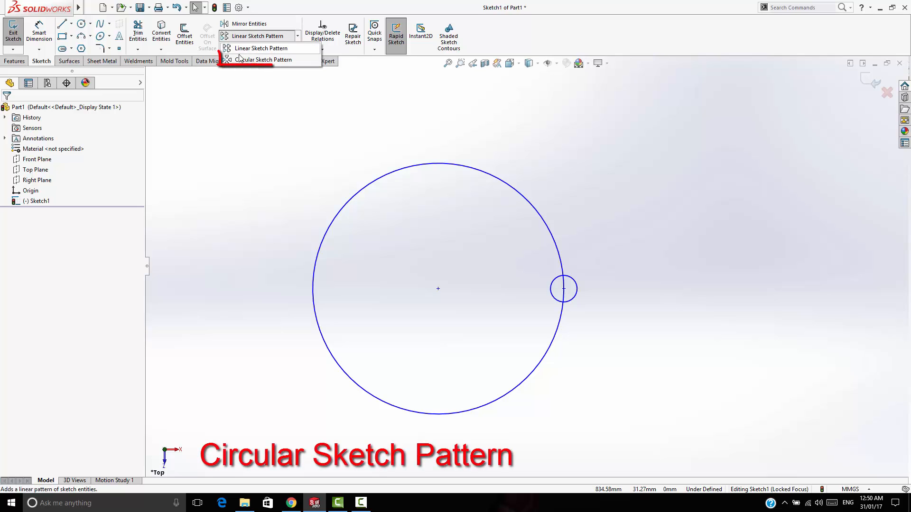
left_click(264, 59)
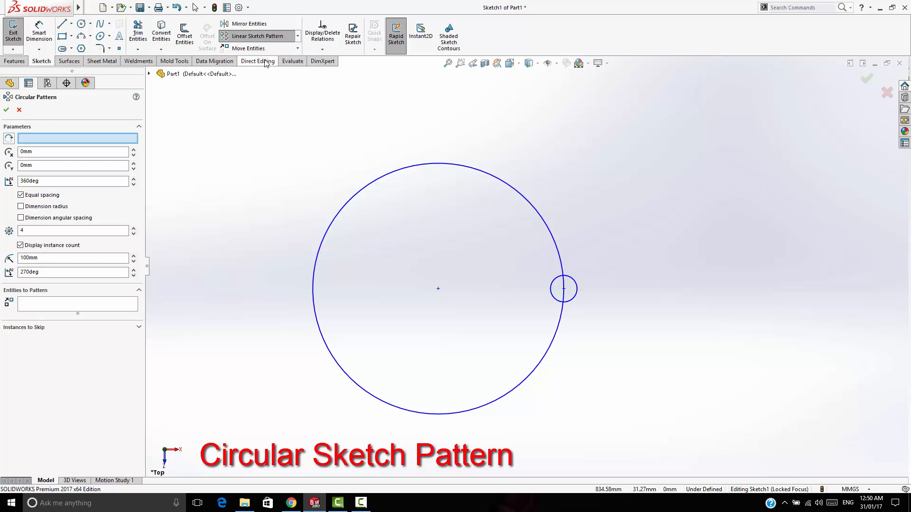
left_click(50, 138)
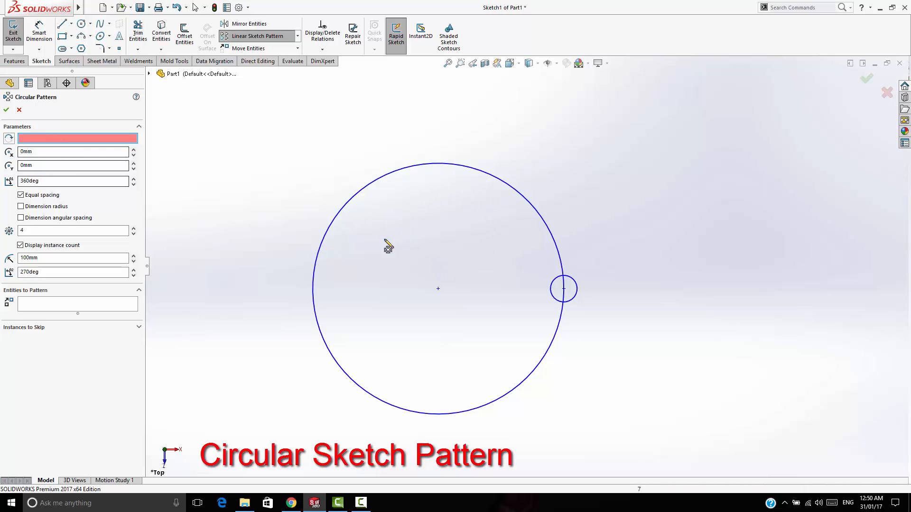
left_click(438, 289)
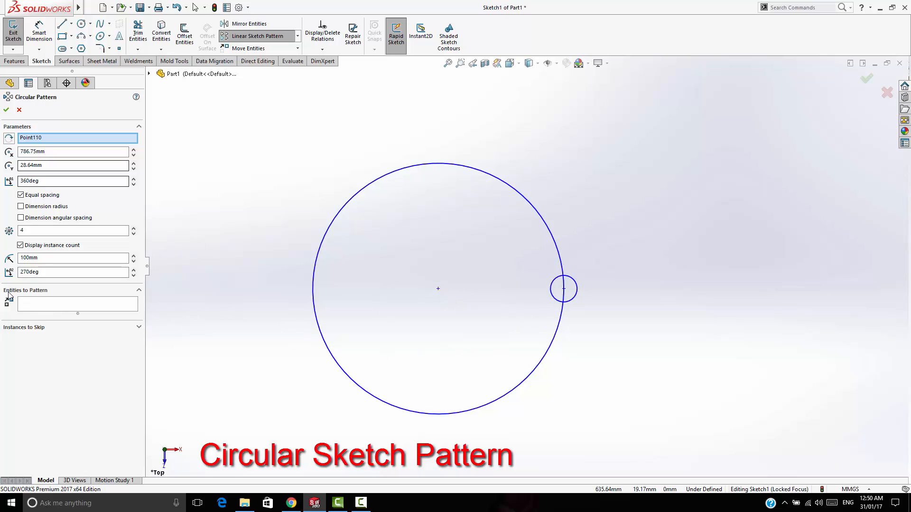
left_click(40, 306)
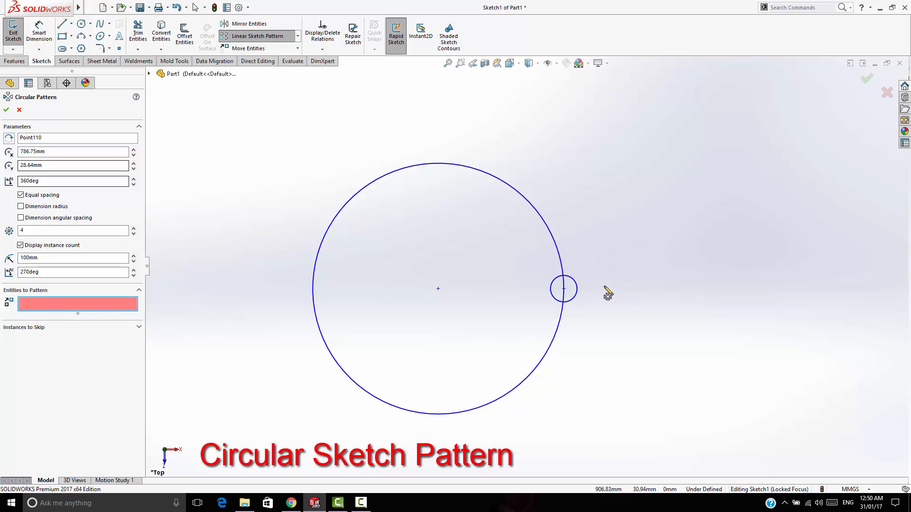
left_click(580, 287)
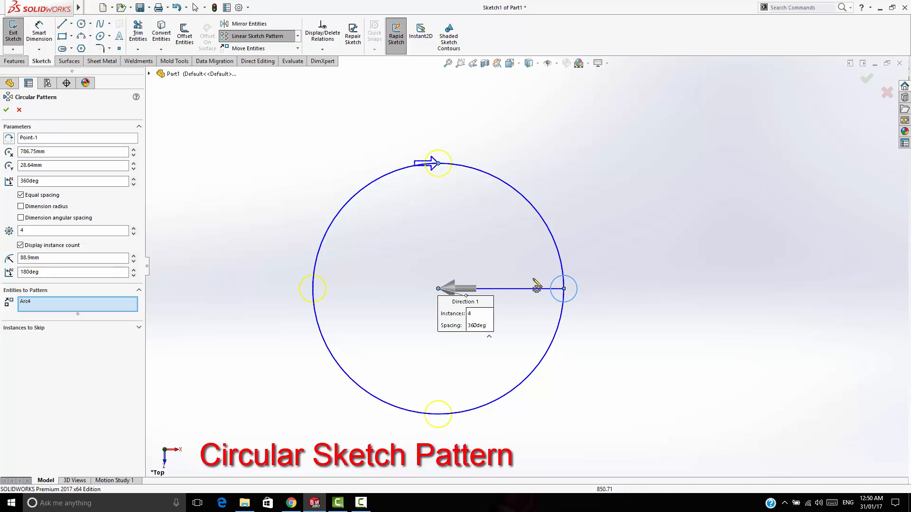
double_click(22, 231)
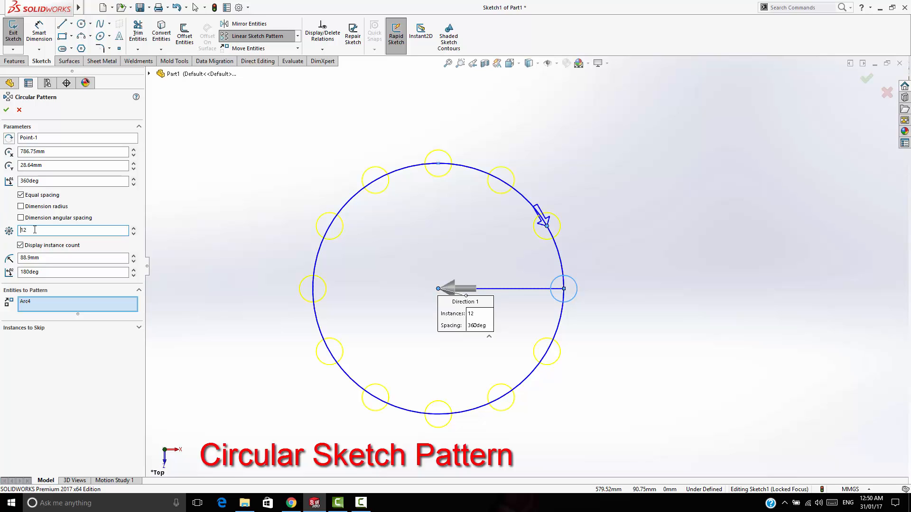
- Try a total pattern angle of 180 degrees and reverse the pattern's rotation direction
double_click(46, 182)
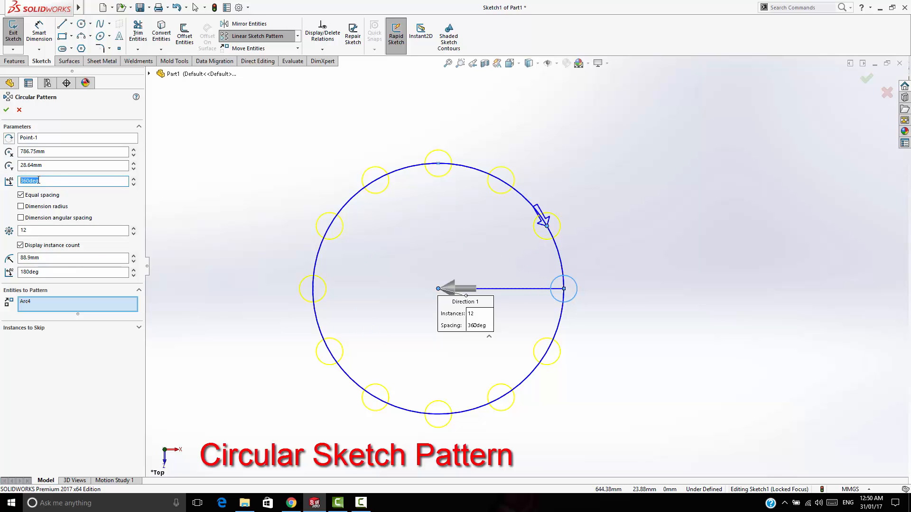
type("180")
key("Return")
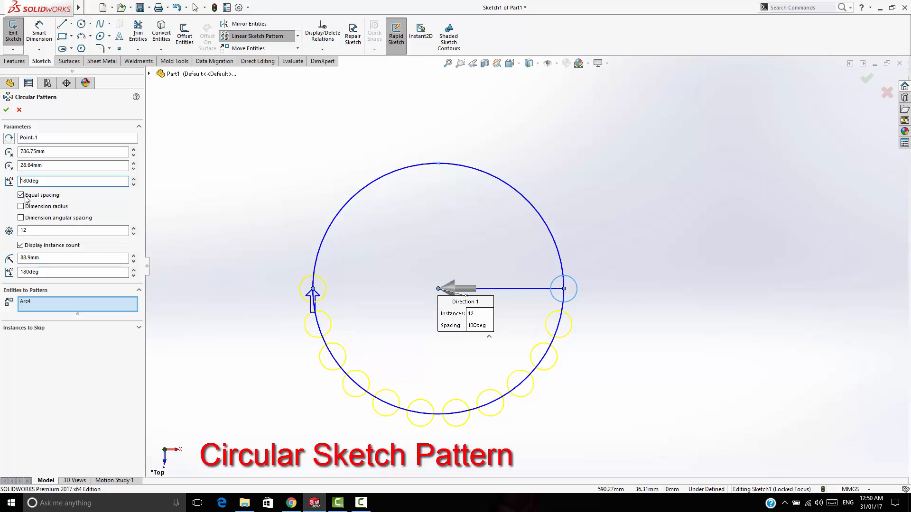
left_click(8, 138)
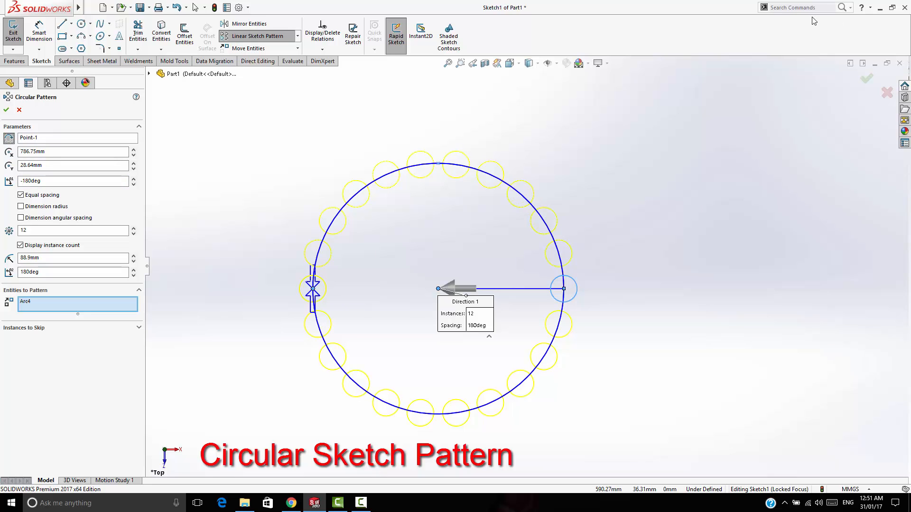
scroll(484, 289, "up", 2)
scroll(484, 289, "down", 2)
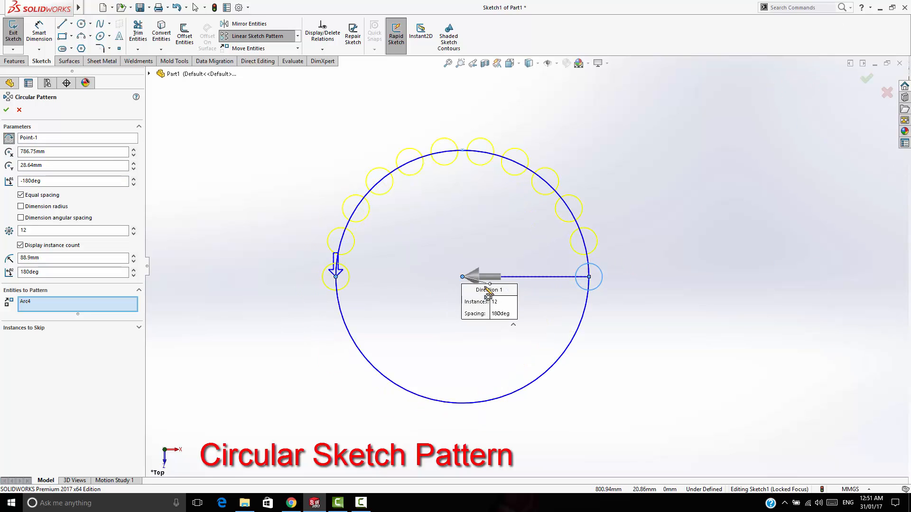
- Enable the radius and angular spacing dimensions for the circular pattern, with equal spacing off
scroll(485, 289, "up", 2)
scroll(503, 264, "down", 2)
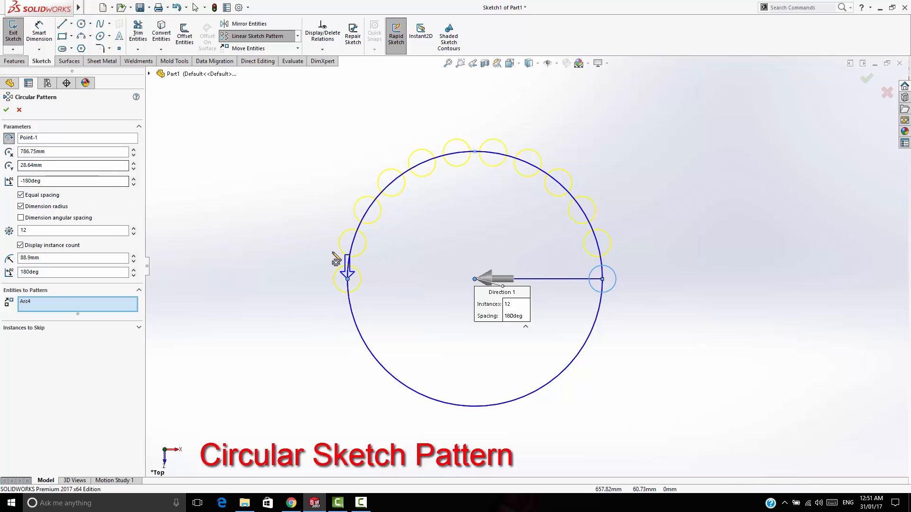
left_click(21, 217)
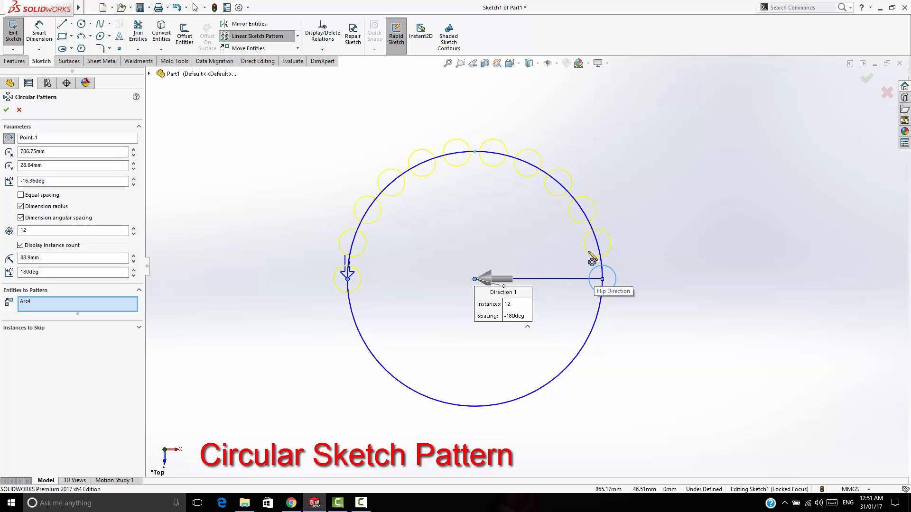
- Set the angular spacing between the circular pattern's instances to 20 degrees
left_click(20, 181)
double_click(21, 181)
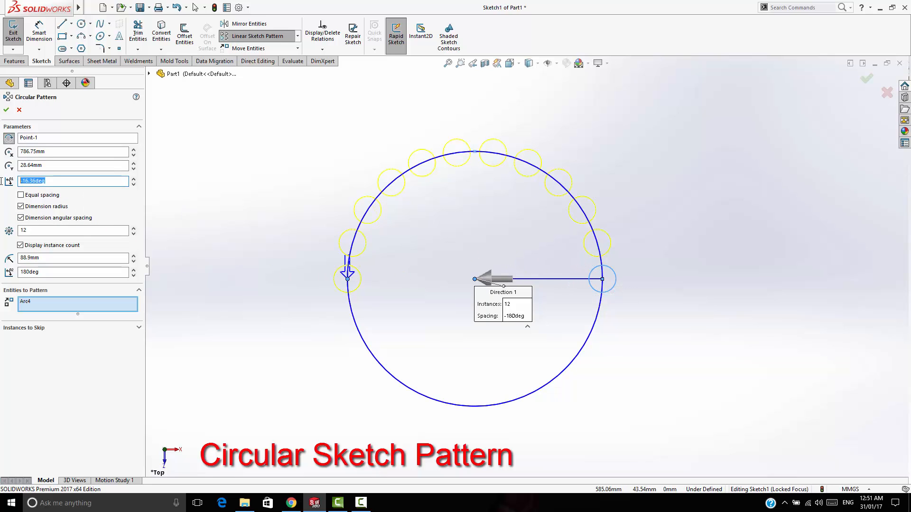
type("20")
key("Return")
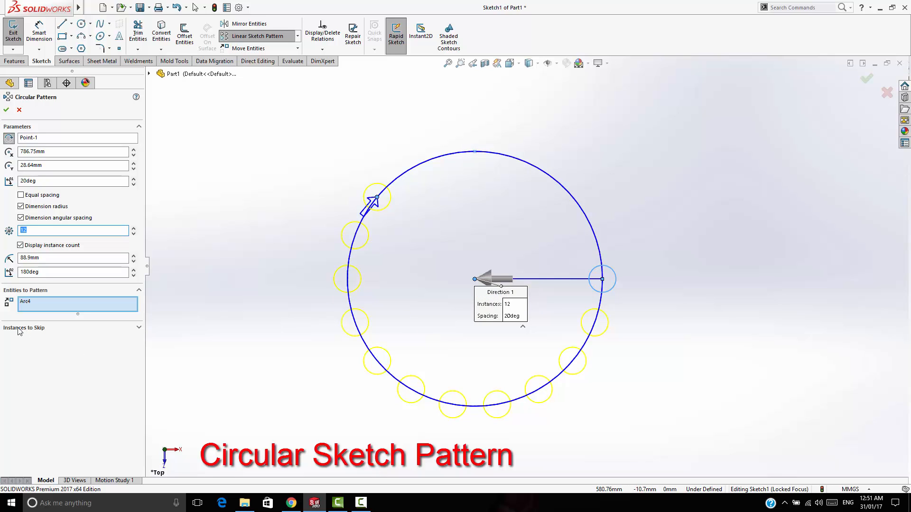
- Skip instance (9) of the circular pattern and accept the pattern
left_click(35, 332)
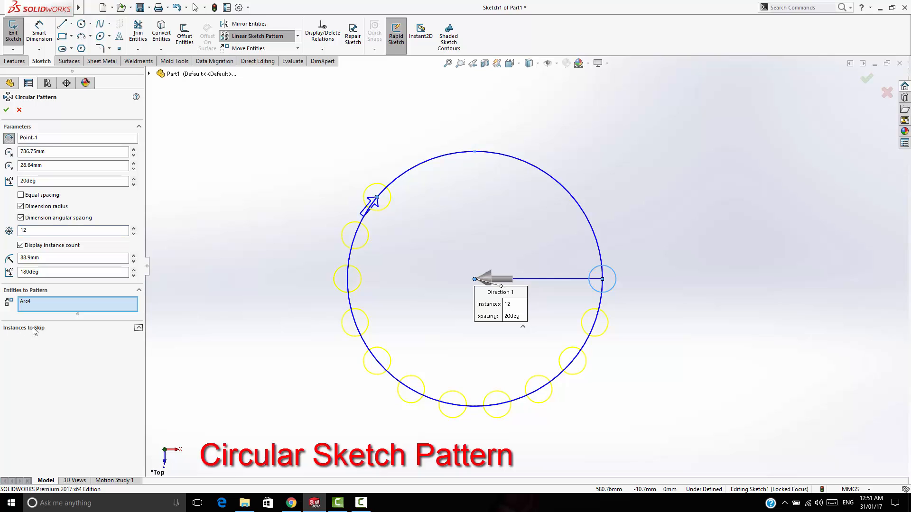
left_click(42, 344)
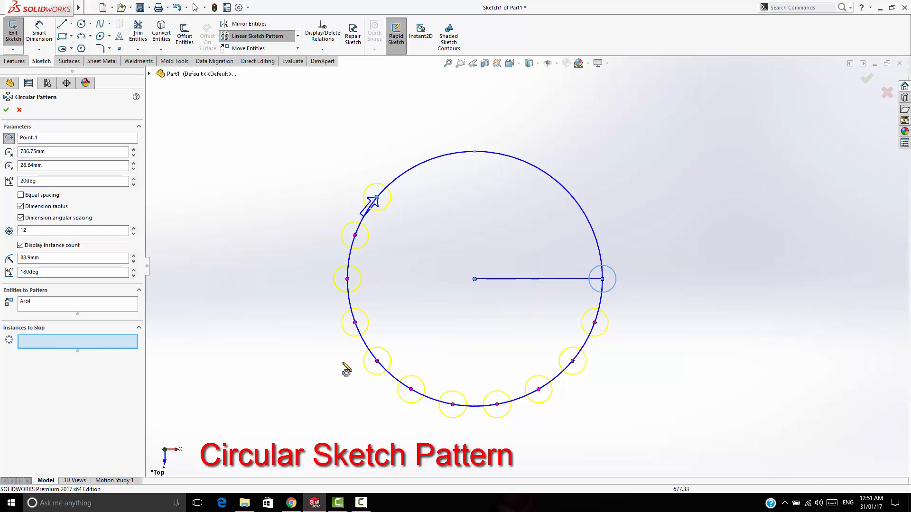
left_click(355, 325)
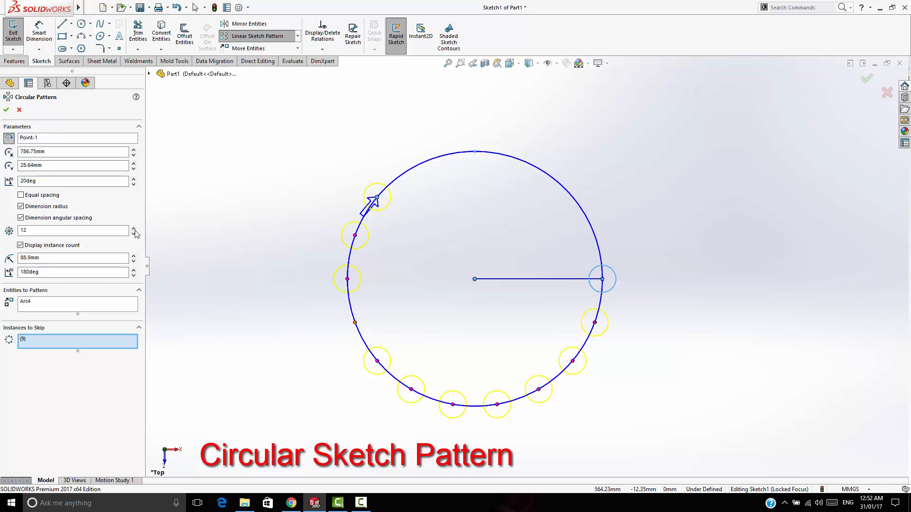
left_click(7, 111)
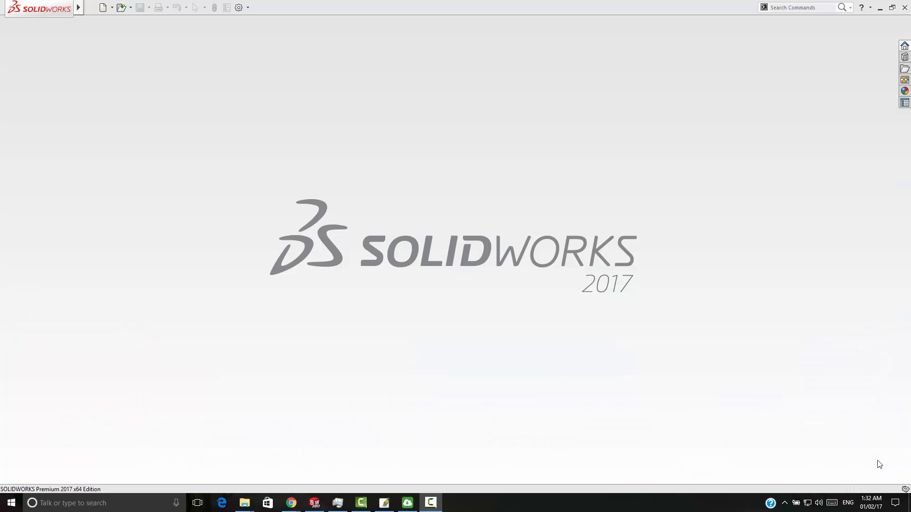